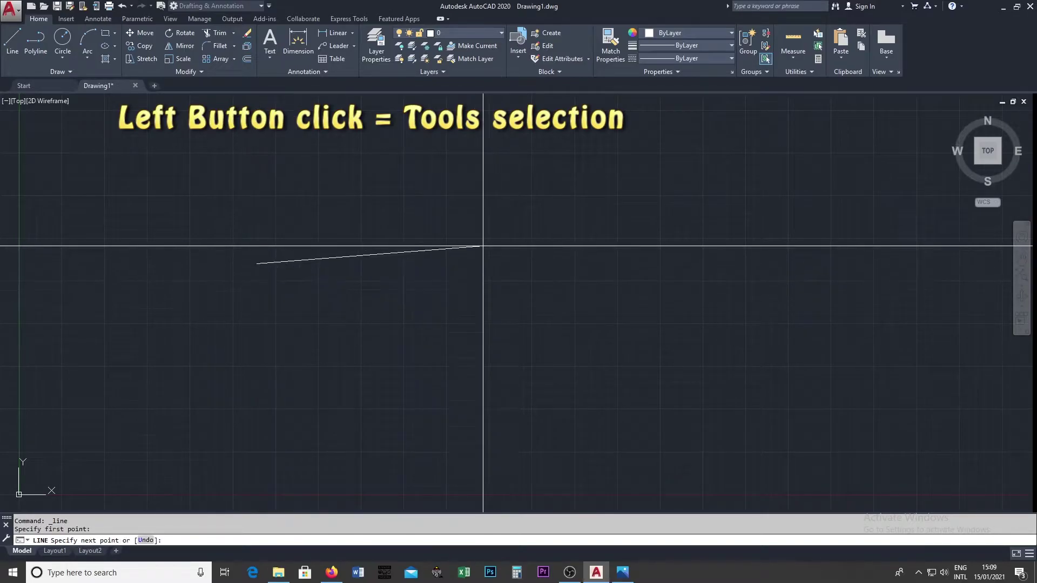
Step: Finish the first line and draw a shorter, slightly rising second line below its right half
{"action": "key", "text": "Return"}
{"action": "key", "text": "Return"}
{"action": "left_click", "coordinate": [380, 337]}
{"action": "left_click", "coordinate": [519, 317]}
{"action": "key", "text": "Return"}
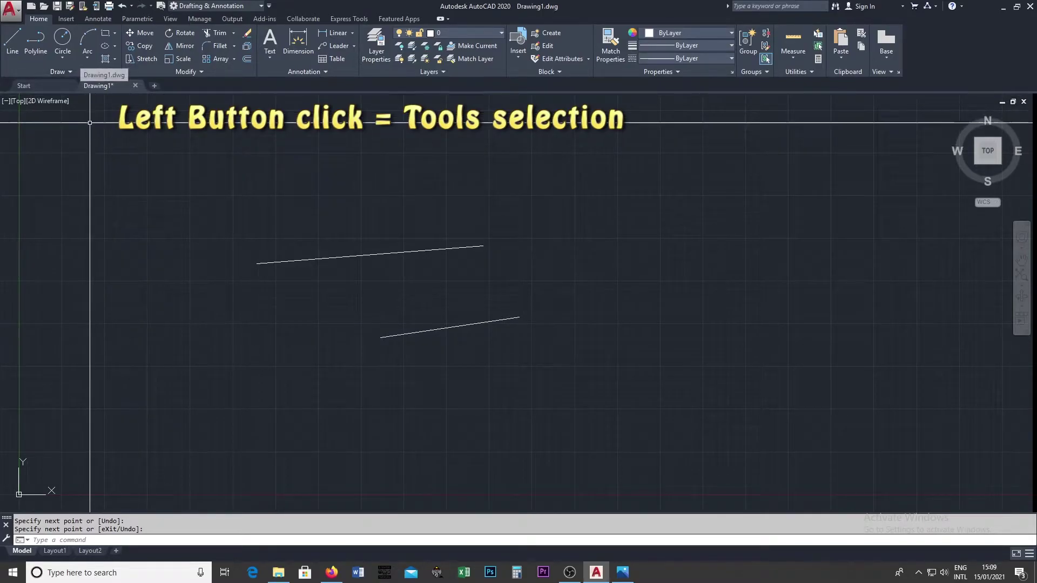
Step: Draw two circles of radius about 2.24 and 2.42 side by side above the upper line, and a third beyond its right end
{"action": "left_click", "coordinate": [64, 43]}
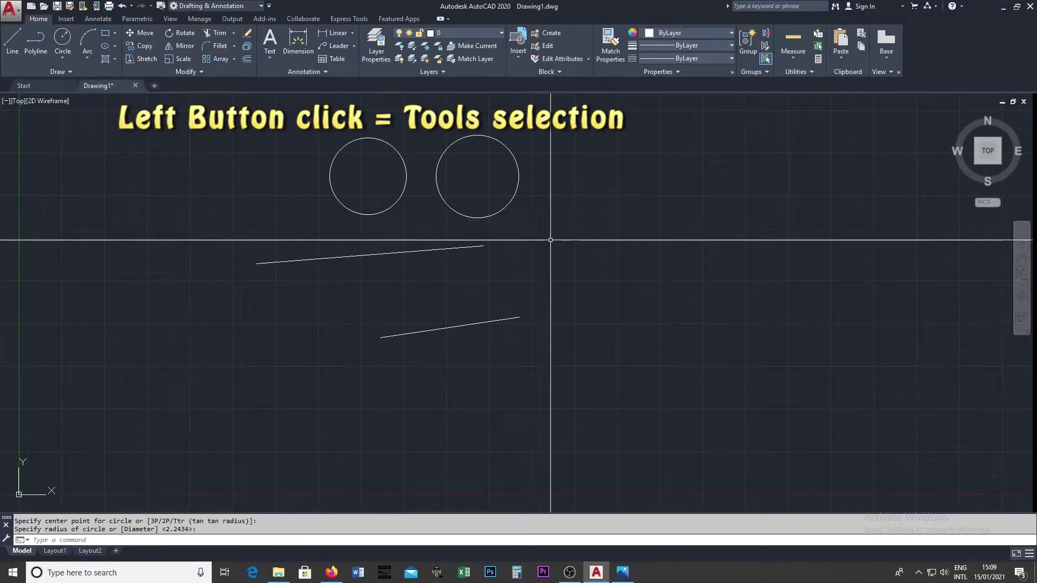
{"action": "key", "text": "Return"}
{"action": "left_click", "coordinate": [549, 243]}
{"action": "left_click", "coordinate": [578, 270]}
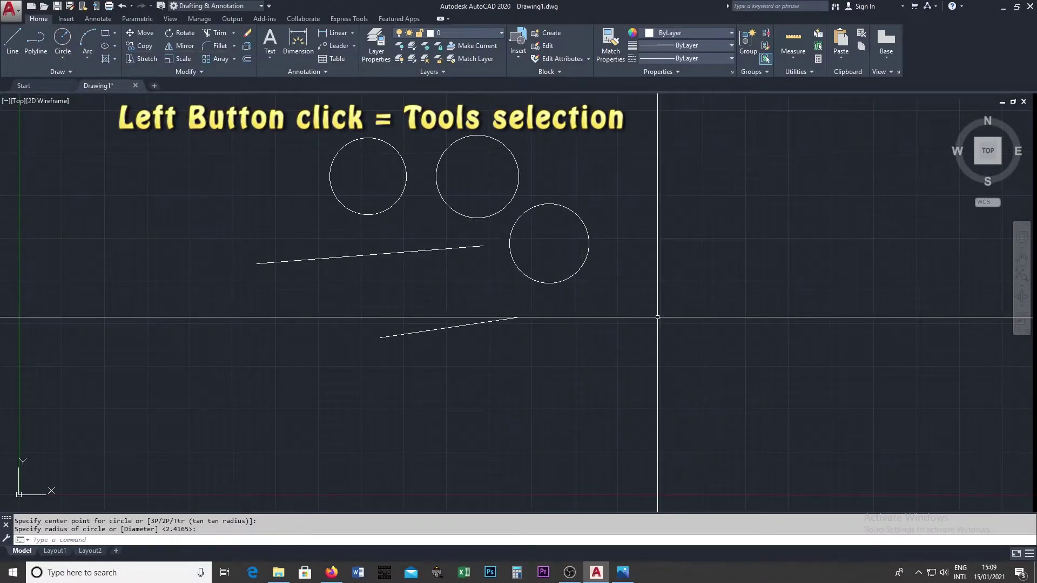
Step: Draw two rectangles side by side below the lower line, leaving a gap between them
{"action": "left_click", "coordinate": [106, 37]}
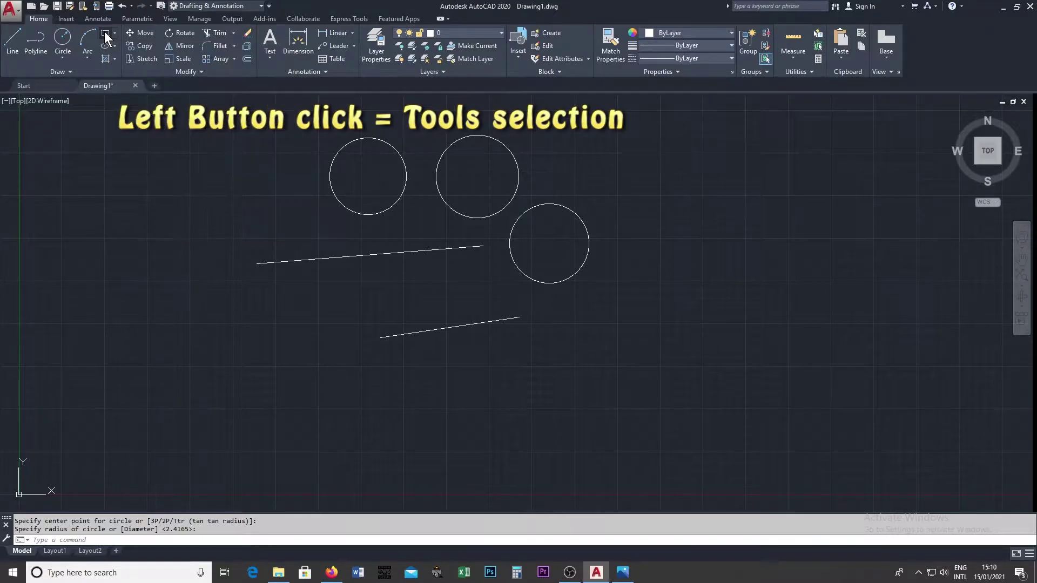
{"action": "left_click", "coordinate": [457, 355]}
{"action": "left_click", "coordinate": [530, 410]}
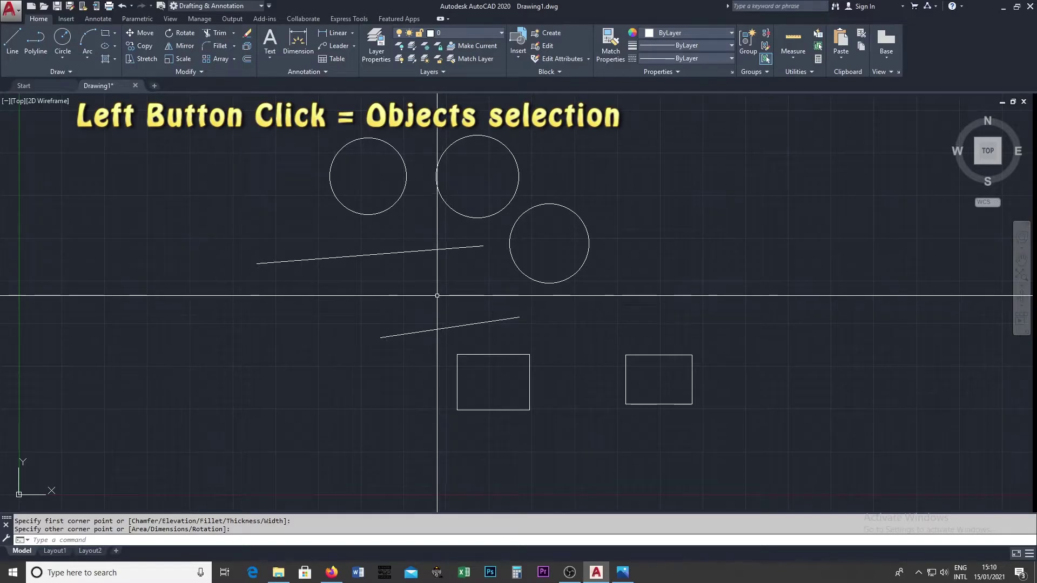
Step: Select the three circles, both lines and the left rectangle one at a time, and clear the selection
{"action": "left_click", "coordinate": [394, 205]}
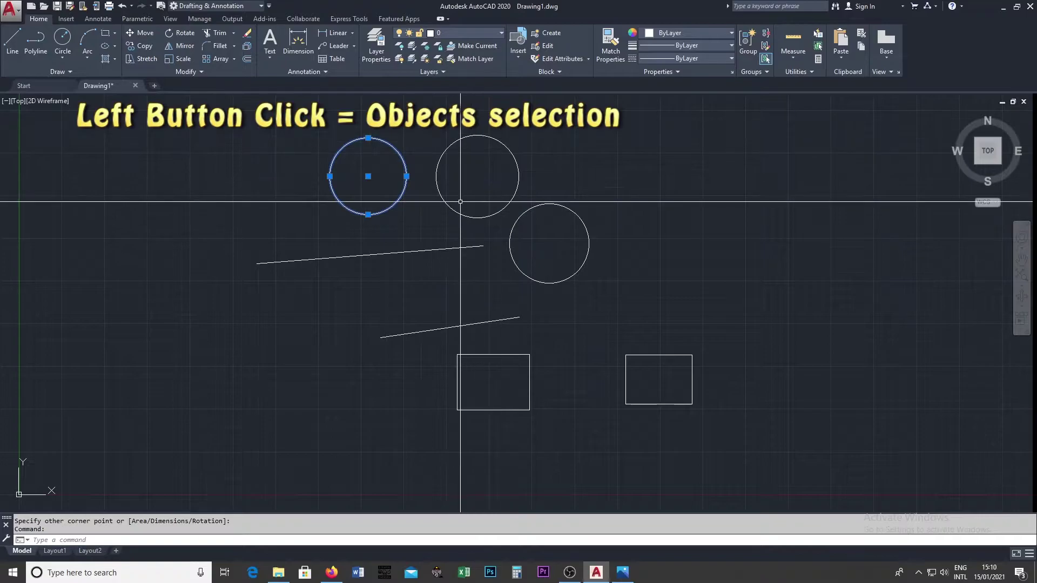
{"action": "left_click", "coordinate": [442, 160]}
{"action": "left_click", "coordinate": [535, 206]}
{"action": "left_click", "coordinate": [457, 249]}
{"action": "left_click", "coordinate": [511, 319]}
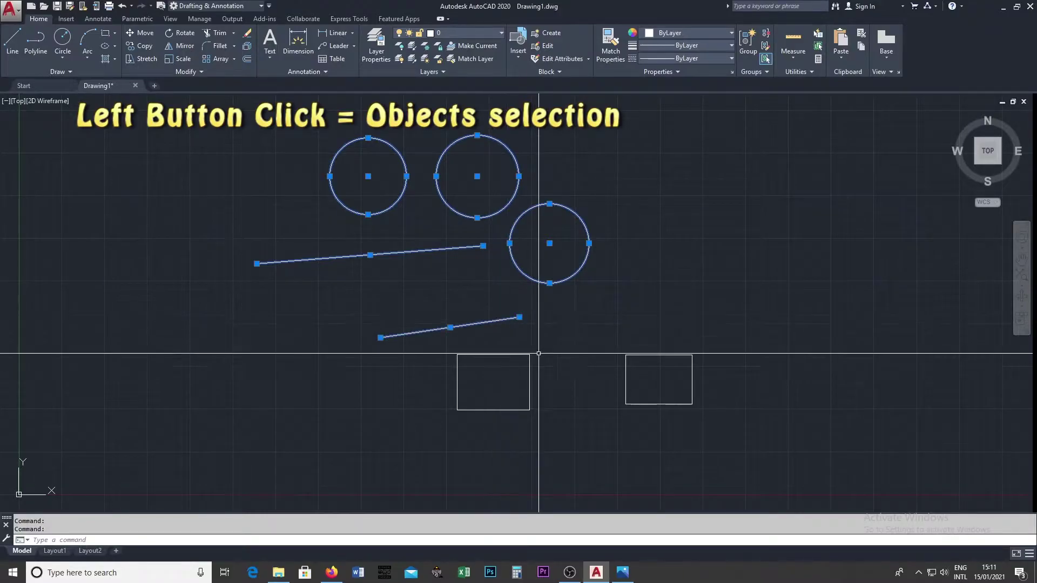
{"action": "left_click", "coordinate": [525, 356]}
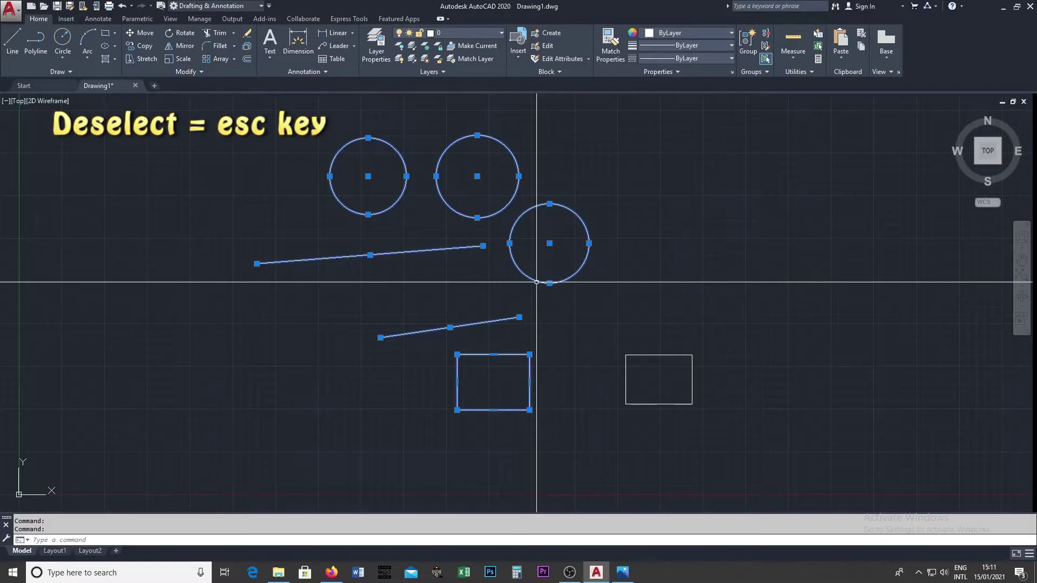
{"action": "key", "text": "Escape"}
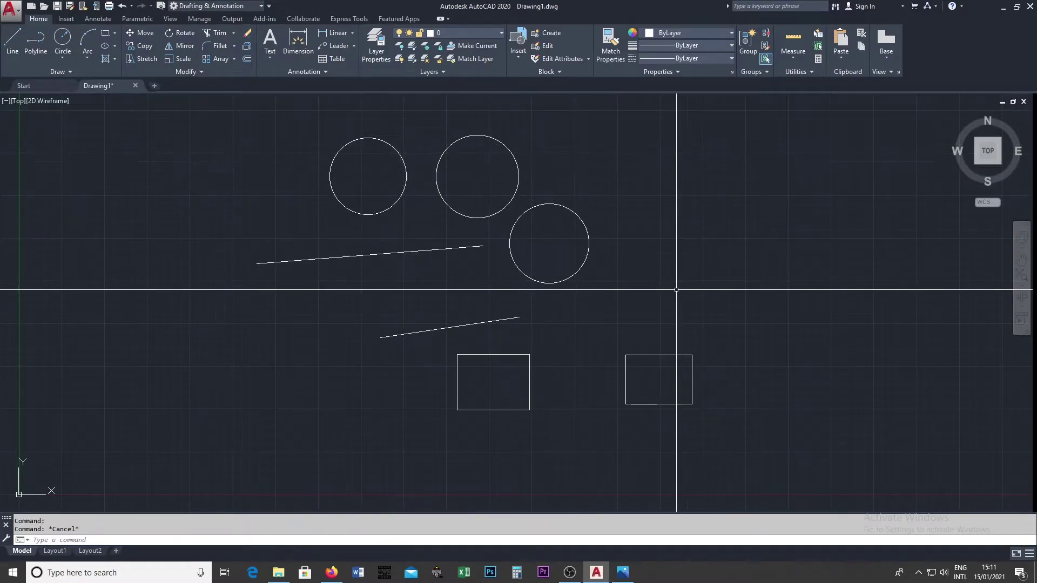
Step: Select all three circles, both lines and both rectangles individually, and deselect everything
{"action": "left_click", "coordinate": [363, 213]}
{"action": "left_click", "coordinate": [456, 213]}
{"action": "left_click", "coordinate": [508, 236]}
{"action": "left_click", "coordinate": [456, 249]}
{"action": "left_click", "coordinate": [500, 321]}
{"action": "left_click", "coordinate": [508, 355]}
{"action": "left_click", "coordinate": [637, 356]}
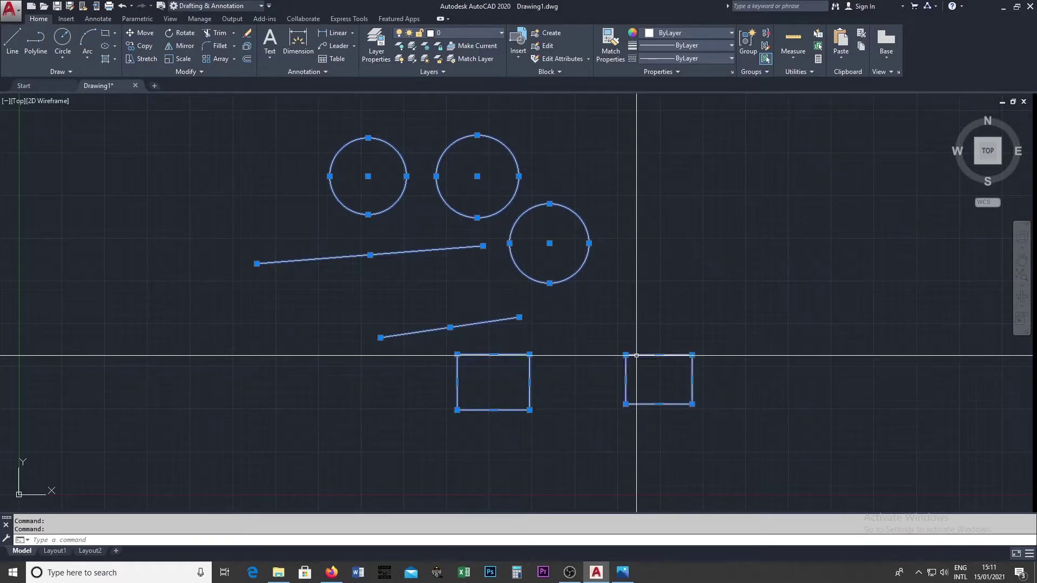
{"action": "key", "text": "Escape"}
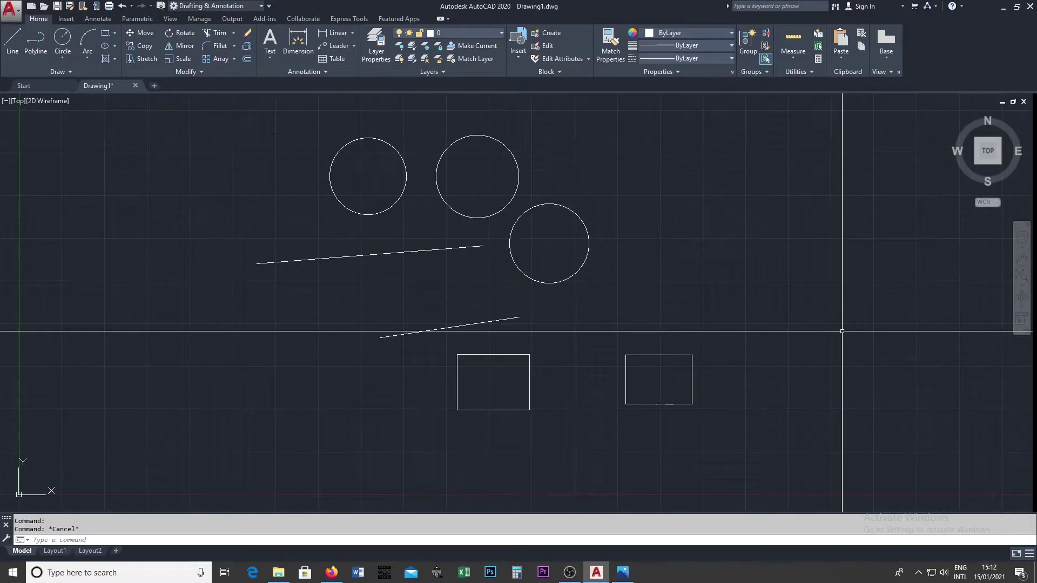
{"action": "left_click", "coordinate": [839, 287]}
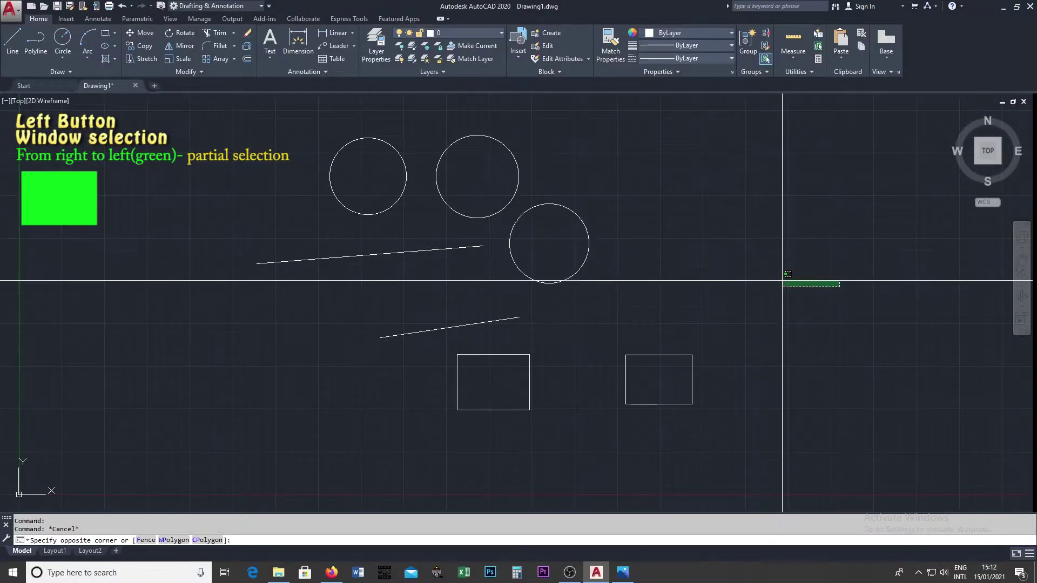
{"action": "left_click", "coordinate": [784, 282]}
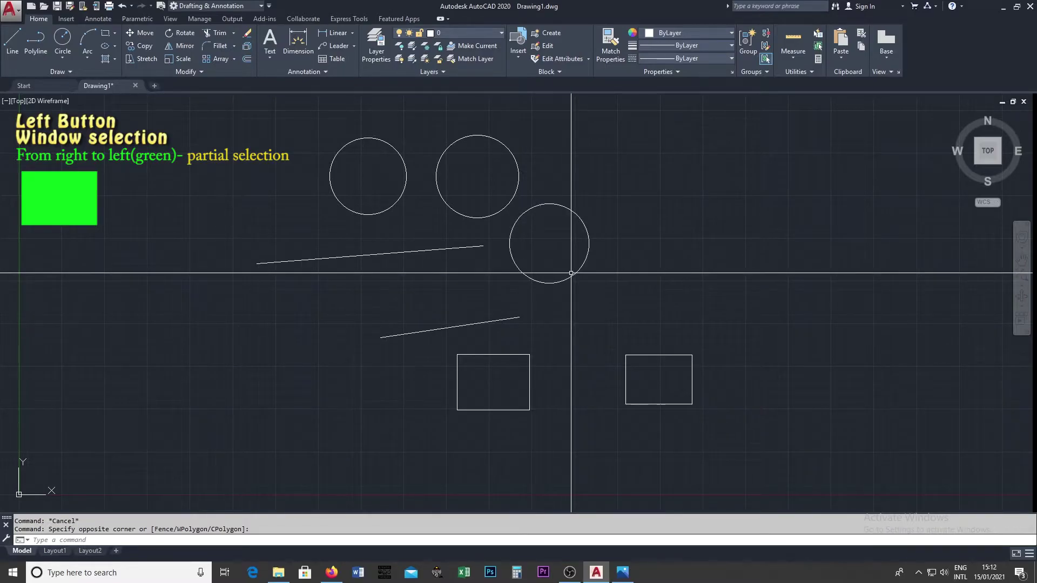
{"action": "key", "text": "Escape"}
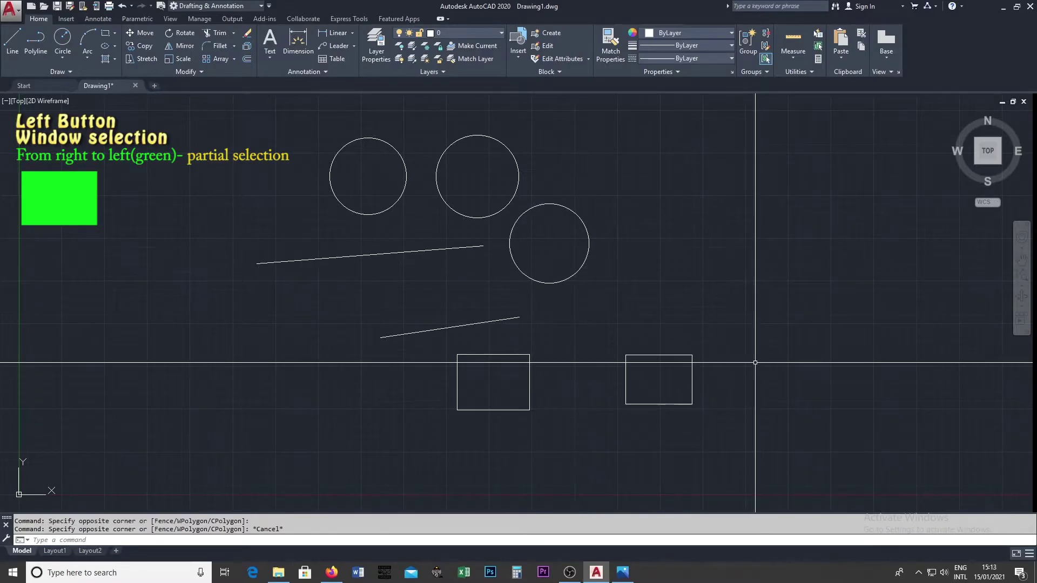
Step: Select the lowest circle and the right rectangle with a right-to-left crossing window touching both, and clear the selection
{"action": "left_click", "coordinate": [763, 368]}
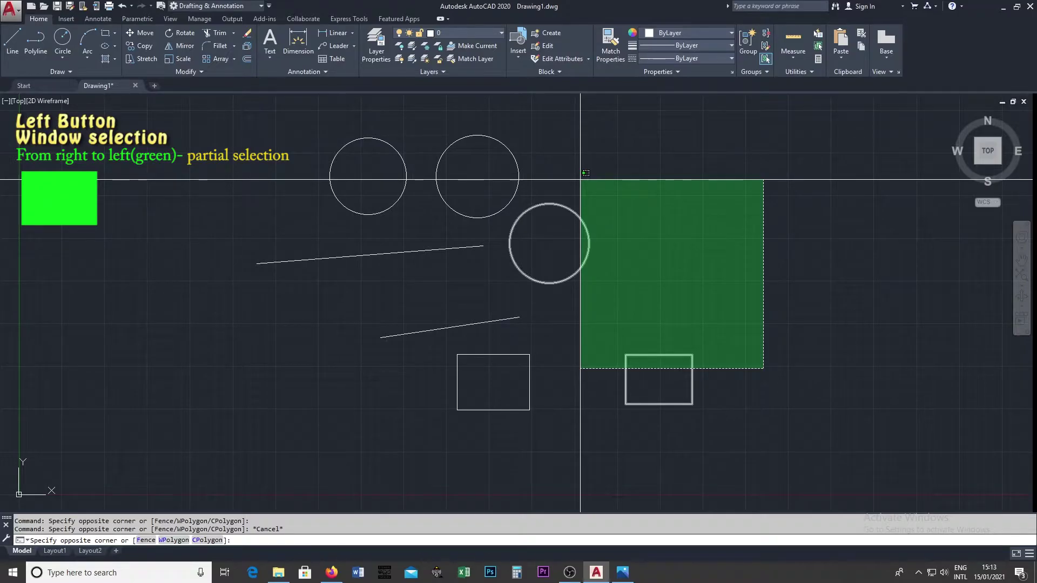
{"action": "left_click", "coordinate": [580, 180]}
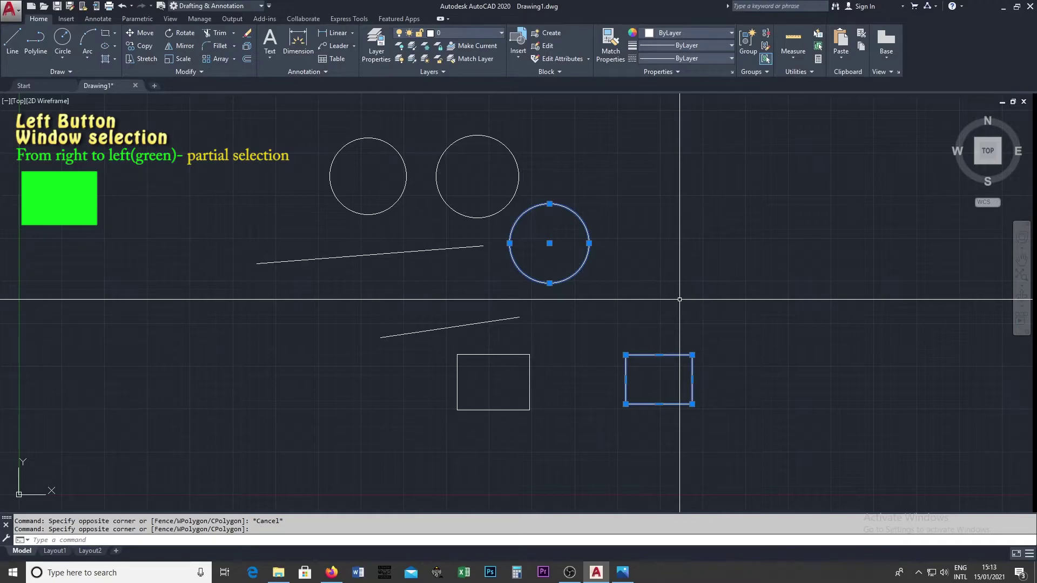
{"action": "key", "text": "Escape"}
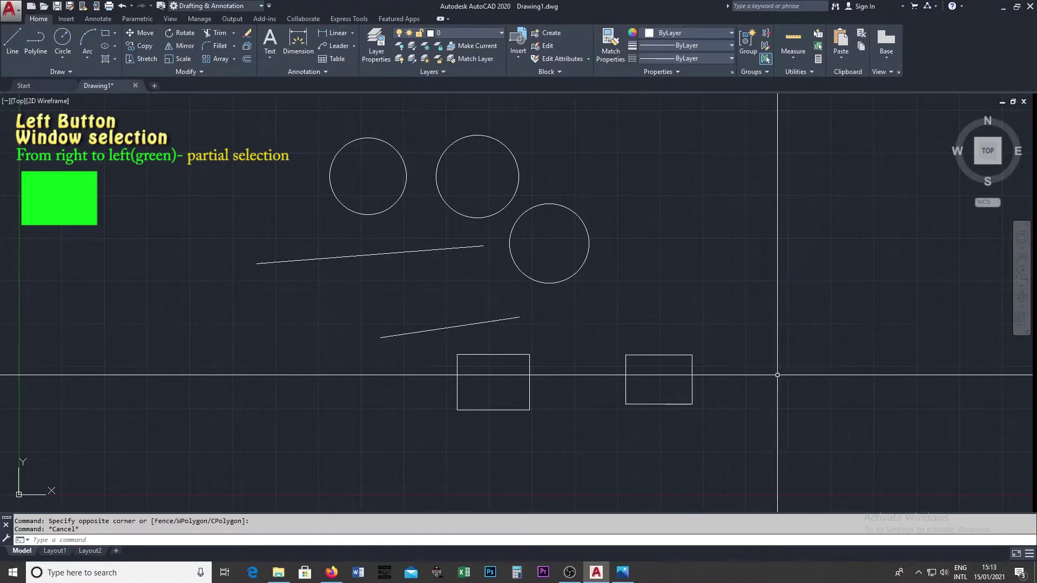
Step: Select the lowest circle and both rectangles with a crossing window that touches their edges, and deselect them
{"action": "left_click", "coordinate": [784, 363]}
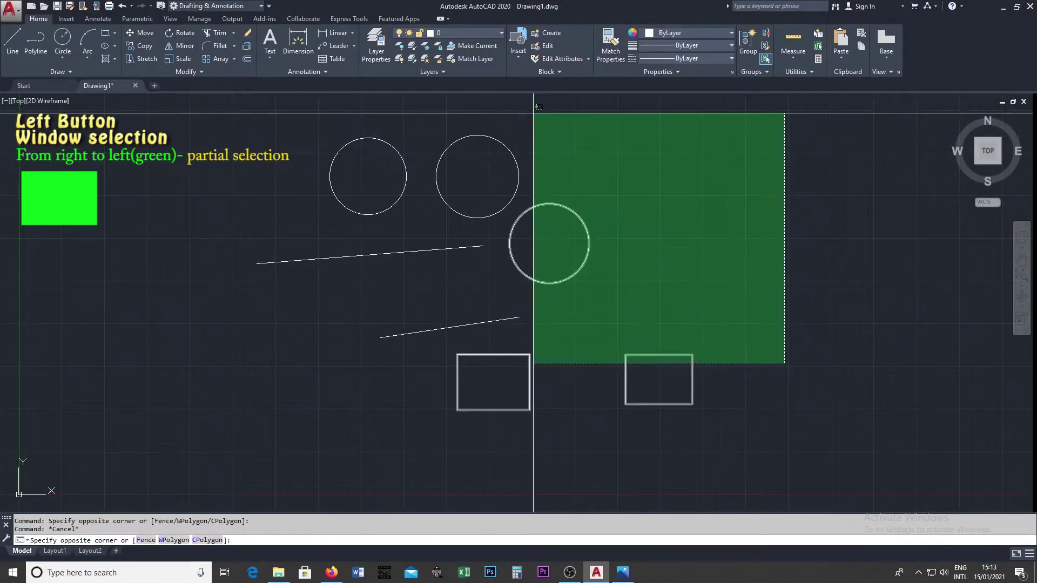
{"action": "left_click", "coordinate": [523, 251]}
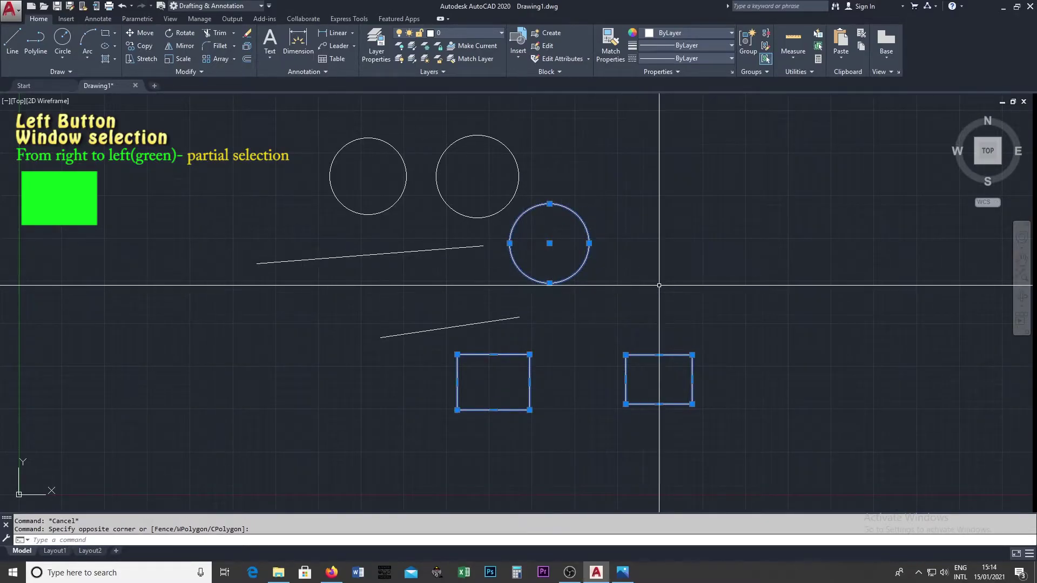
{"action": "key", "text": "Escape"}
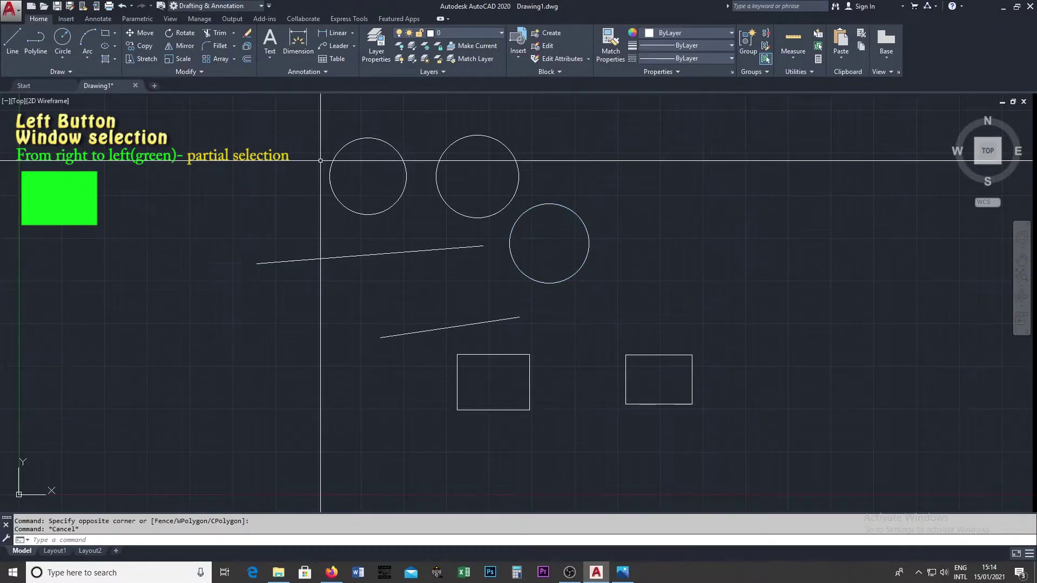
Step: Select every object with a crossing window reaching from below the right rectangle into the upper-left circle, and clear the selection
{"action": "left_click", "coordinate": [804, 474]}
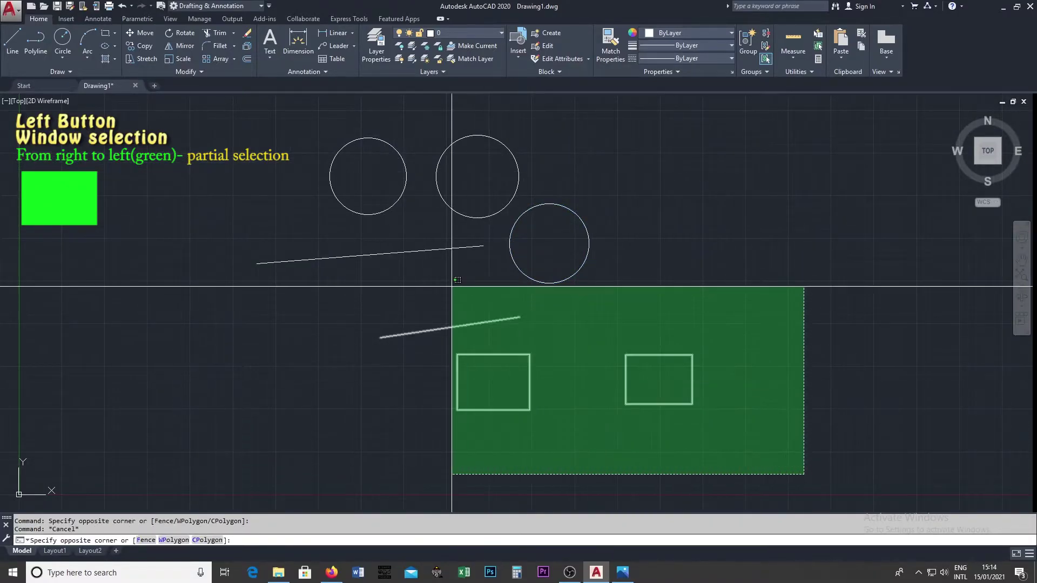
{"action": "left_click", "coordinate": [389, 190]}
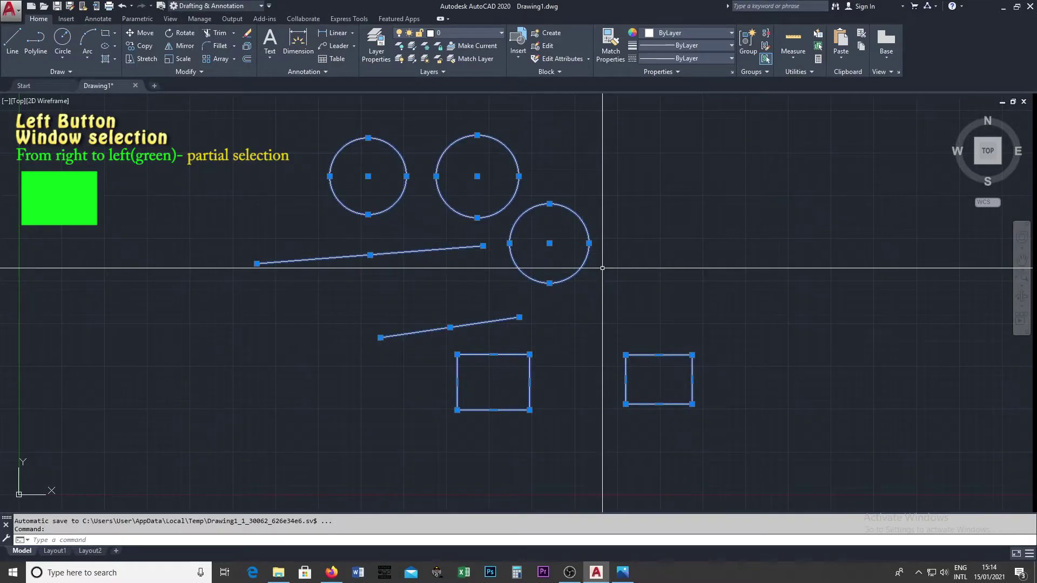
{"action": "key", "text": "Escape"}
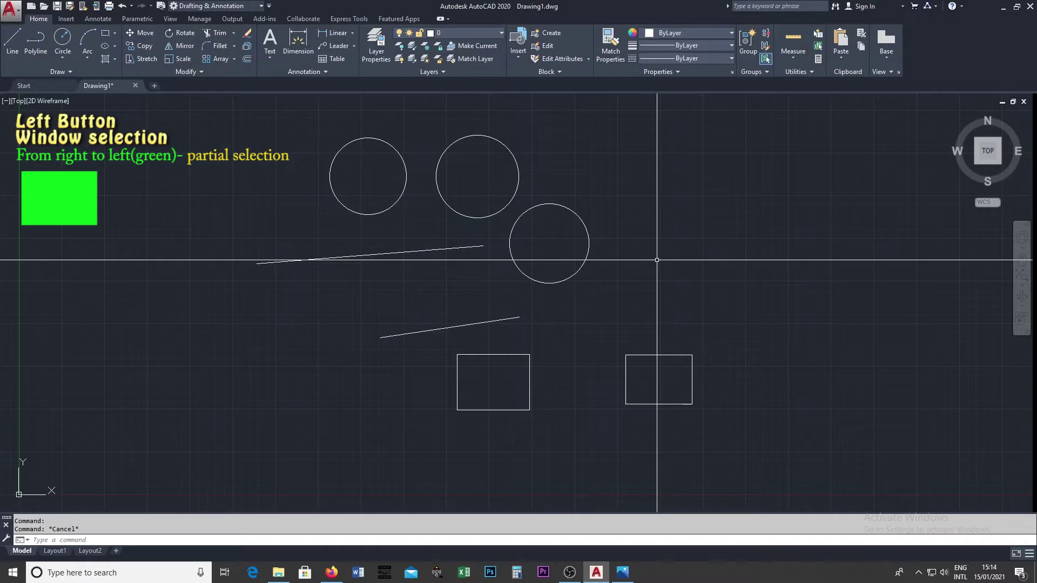
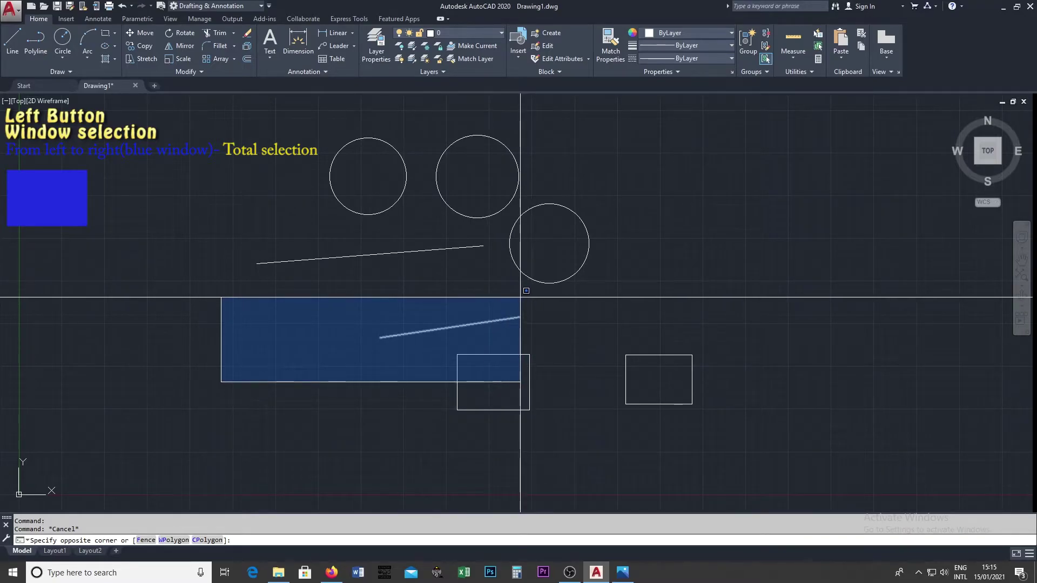
Step: Use left-to-right window selection on the lower line alone, and again on that line plus the left rectangle, clearing each selection
{"action": "left_click", "coordinate": [525, 297]}
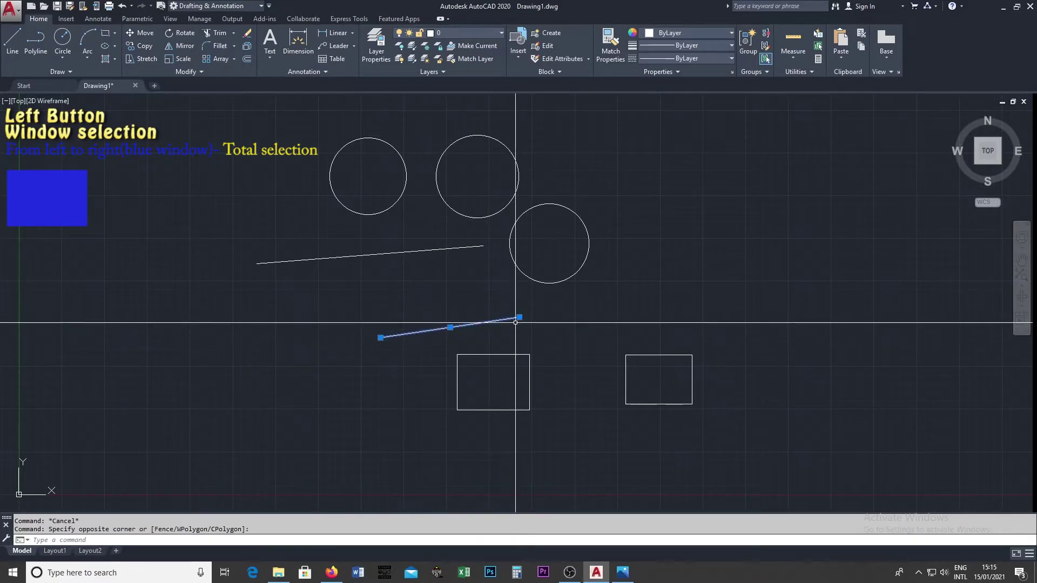
{"action": "key", "text": "Escape"}
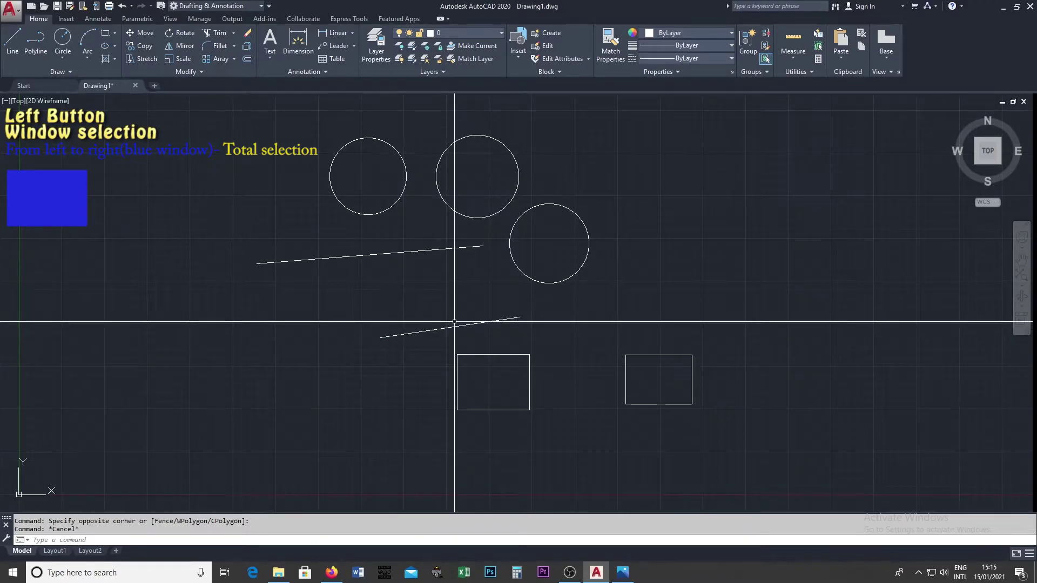
{"action": "left_click", "coordinate": [352, 432]}
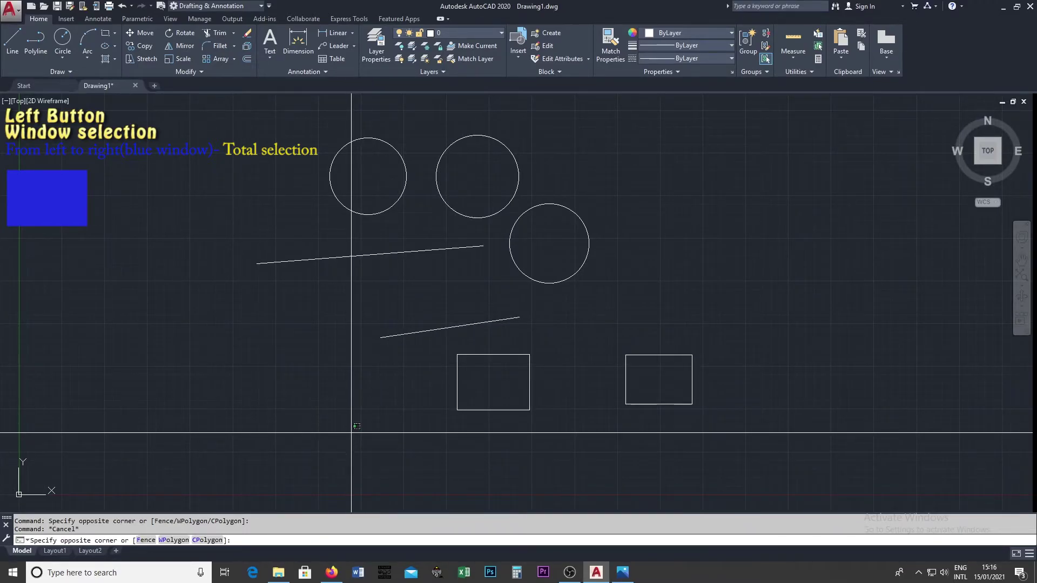
{"action": "left_click", "coordinate": [545, 300]}
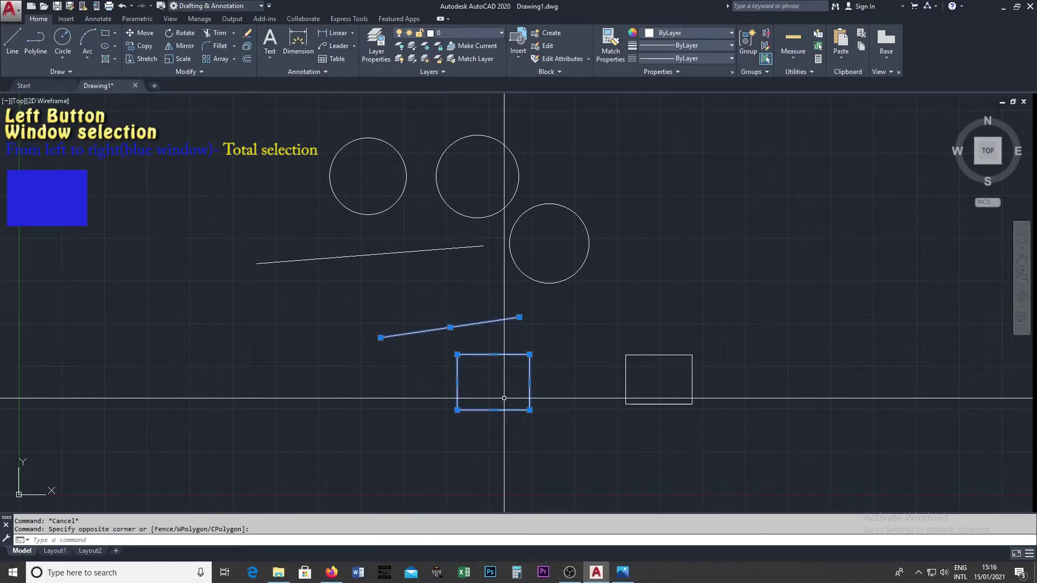
{"action": "key", "text": "Escape"}
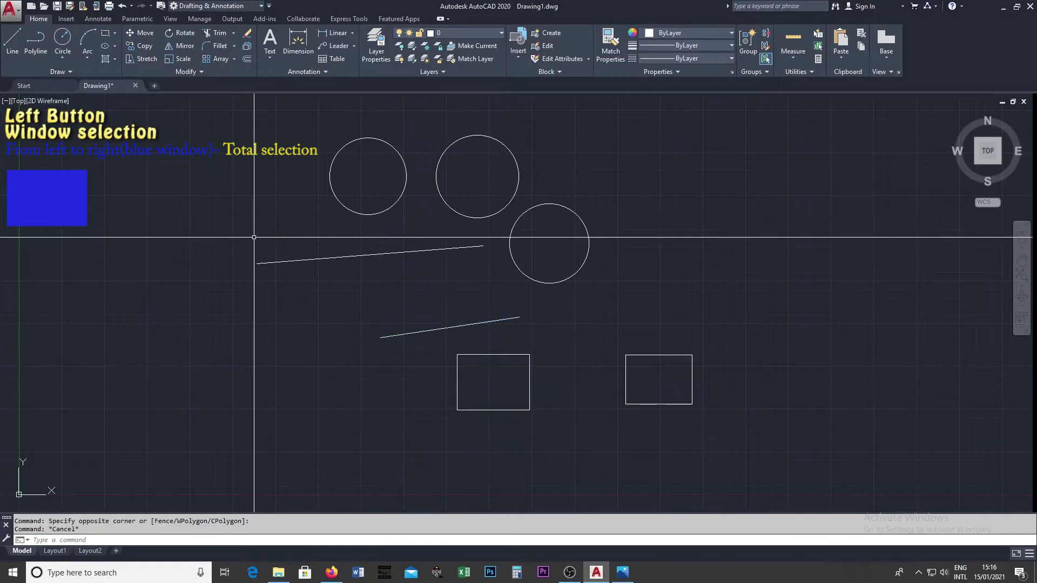
Step: Select every object by enclosing the whole drawing in a left-to-right selection window, and clear the selection
{"action": "left_click", "coordinate": [187, 449]}
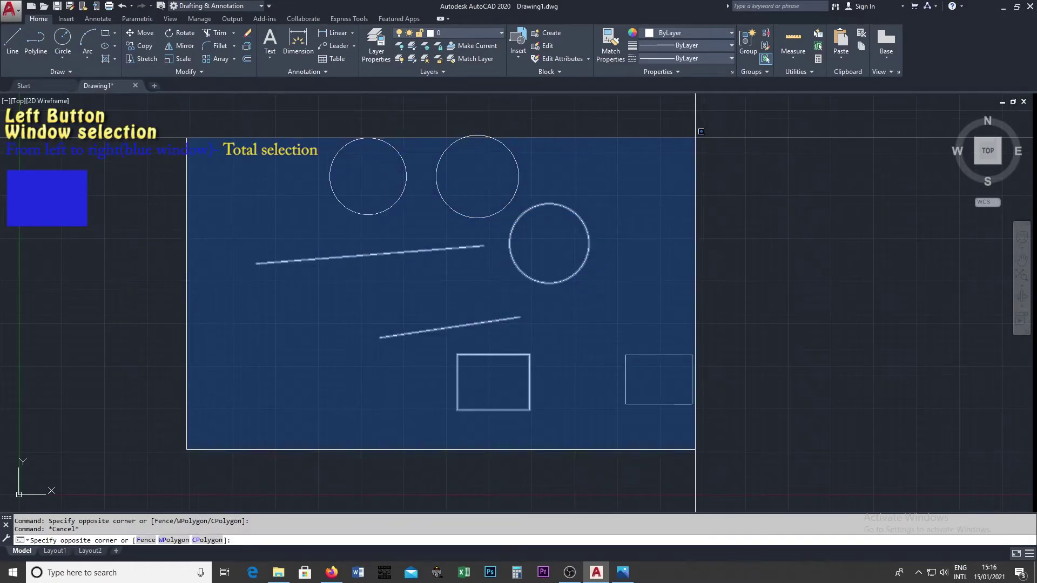
{"action": "left_click", "coordinate": [712, 113]}
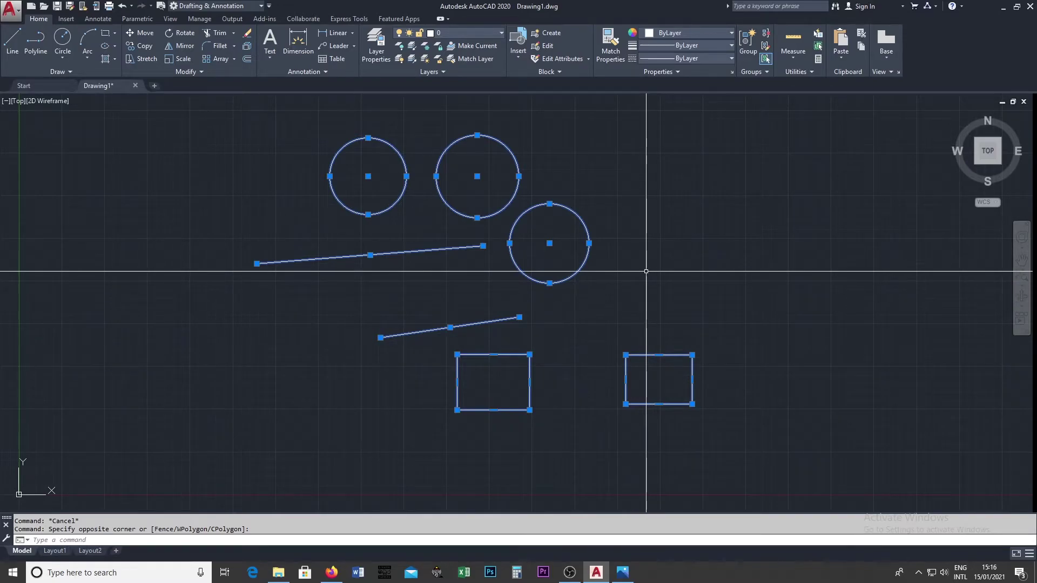
{"action": "key", "text": "Escape"}
Step: Select the lowest circle and the lower line with a freehand crossing lasso, leaving out both rectangles
{"action": "left_click_drag", "start_coordinate": [646, 271], "coordinate": [768, 347]}
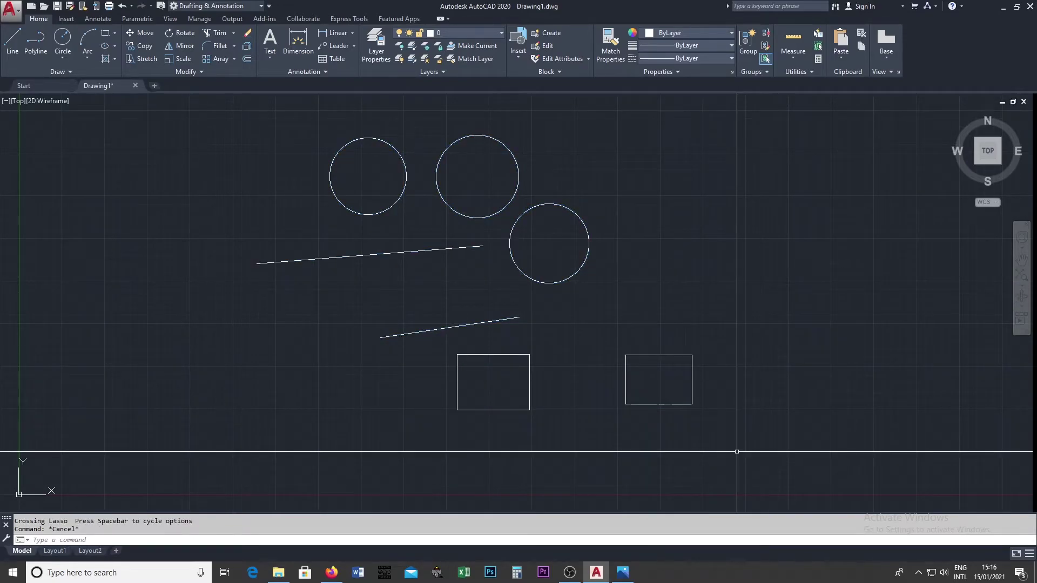
{"action": "key", "text": "Escape"}
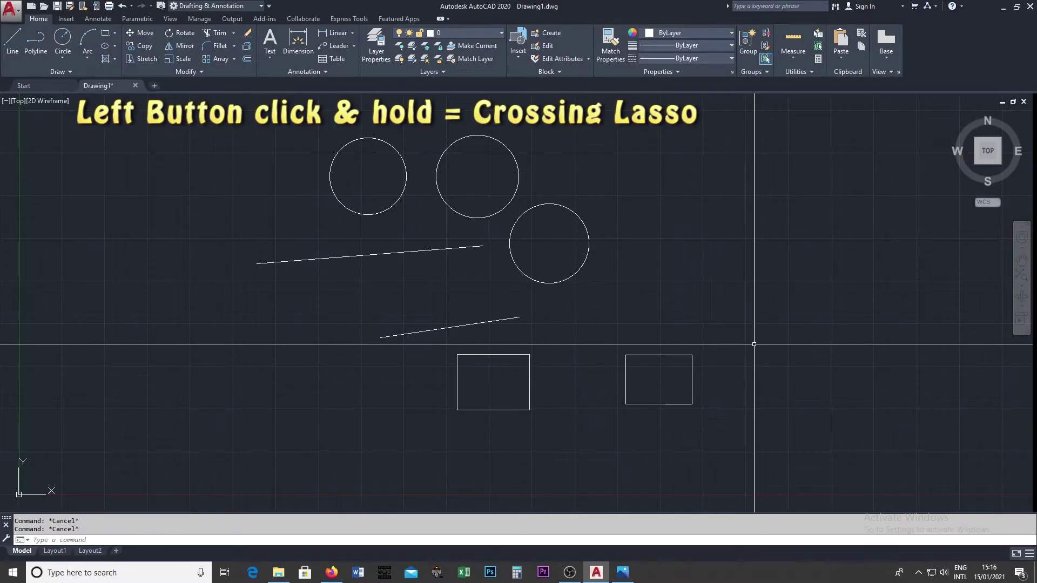
{"action": "mouse_move", "coordinate": [759, 359]}
{"action": "left_mouse_down"}
{"action": "mouse_move", "coordinate": [682, 301]}
{"action": "mouse_move", "coordinate": [639, 312]}
{"action": "mouse_move", "coordinate": [643, 273]}
{"action": "mouse_move", "coordinate": [500, 226]}
{"action": "mouse_move", "coordinate": [493, 255]}
{"action": "mouse_move", "coordinate": [538, 300]}
{"action": "mouse_move", "coordinate": [542, 325]}
{"action": "mouse_move", "coordinate": [409, 340]}
{"action": "mouse_move", "coordinate": [361, 319]}
{"action": "mouse_move", "coordinate": [572, 313]}
{"action": "left_mouse_up"}
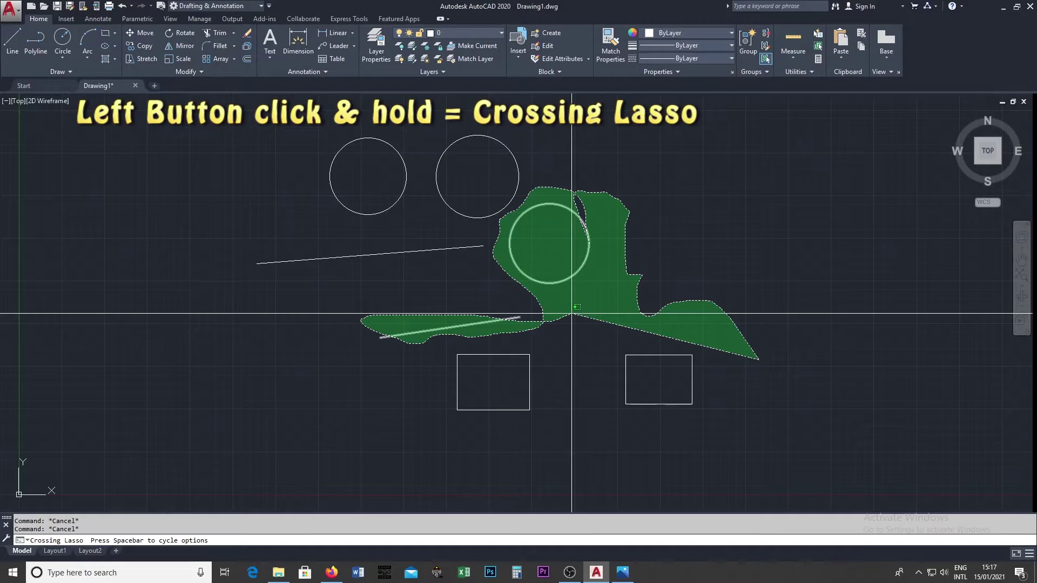
{"action": "left_click_drag", "start_coordinate": [572, 313], "coordinate": [572, 313]}
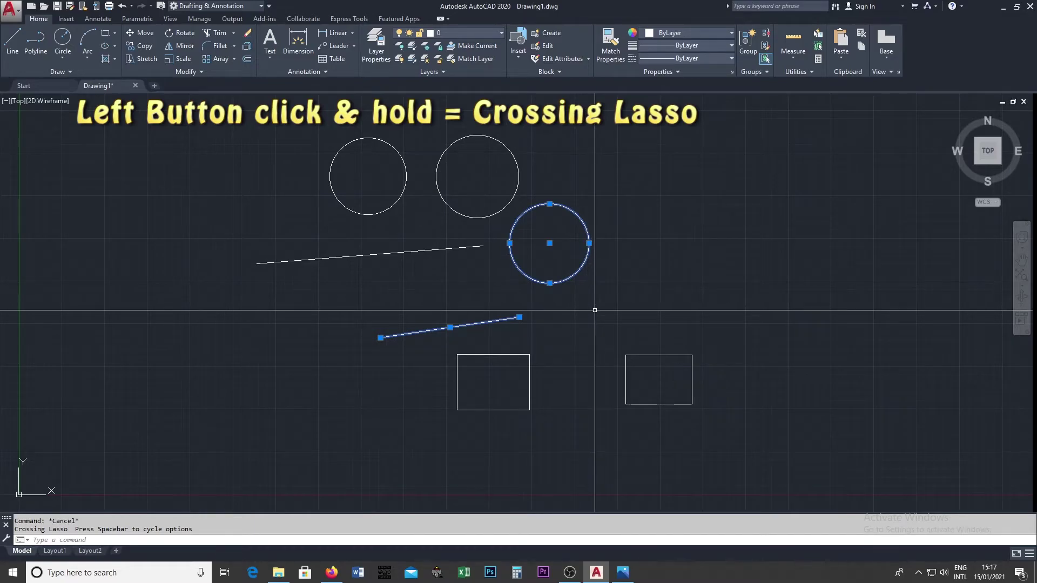
Step: Select both rectangles with a crossing lasso, and the lower line plus both rectangles with a window lasso, clearing each selection
{"action": "key", "text": "Escape"}
{"action": "mouse_move", "coordinate": [686, 456]}
{"action": "left_mouse_down"}
{"action": "mouse_move", "coordinate": [582, 373]}
{"action": "mouse_move", "coordinate": [507, 382]}
{"action": "mouse_move", "coordinate": [445, 411]}
{"action": "left_mouse_up"}
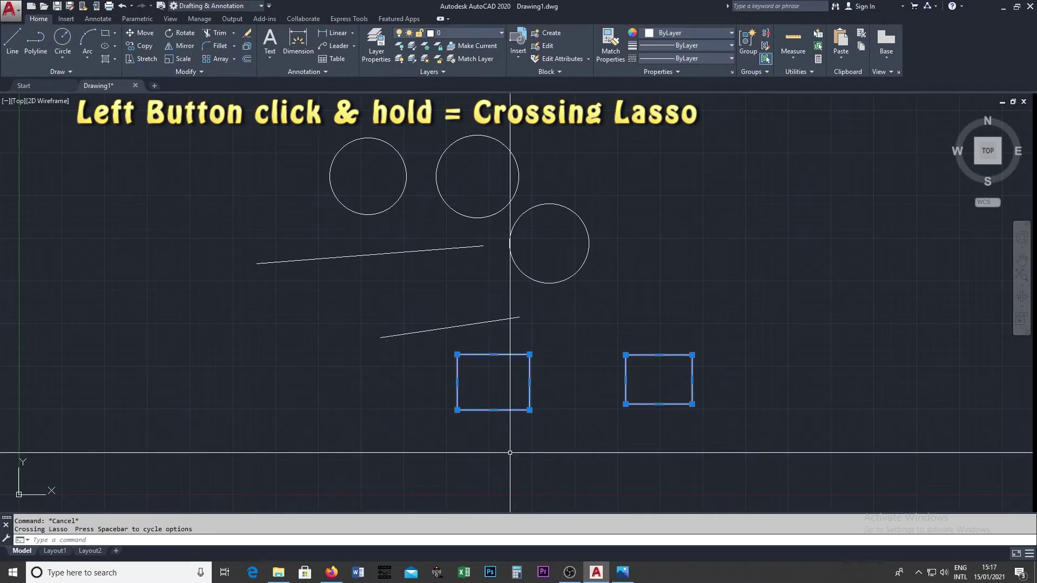
{"action": "key", "text": "Escape"}
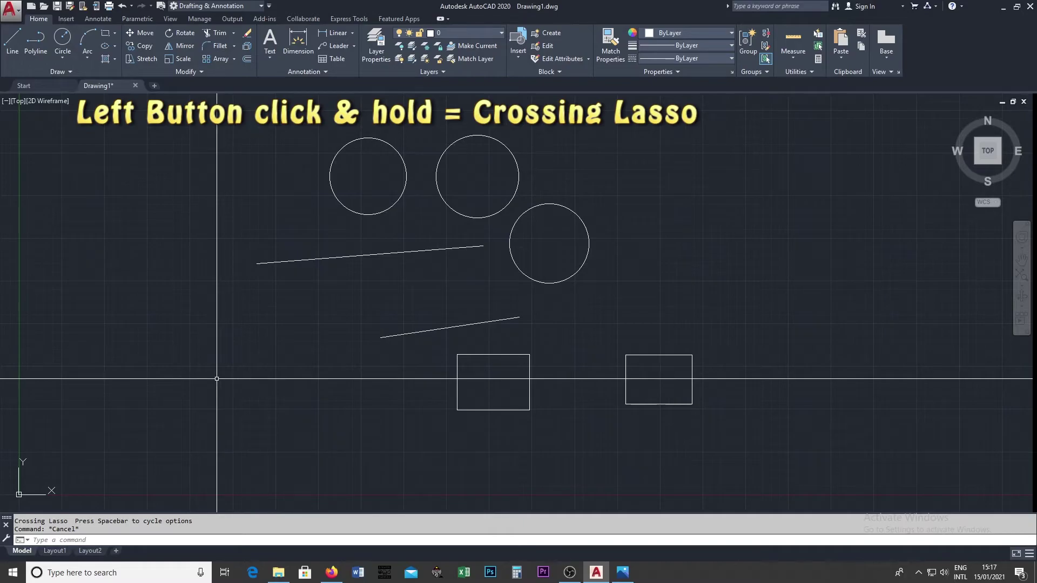
{"action": "mouse_move", "coordinate": [217, 379]}
{"action": "left_mouse_down"}
{"action": "mouse_move", "coordinate": [249, 344]}
{"action": "mouse_move", "coordinate": [341, 314]}
{"action": "mouse_move", "coordinate": [520, 310]}
{"action": "mouse_move", "coordinate": [548, 329]}
{"action": "mouse_move", "coordinate": [539, 353]}
{"action": "mouse_move", "coordinate": [633, 319]}
{"action": "mouse_move", "coordinate": [708, 337]}
{"action": "mouse_move", "coordinate": [740, 363]}
{"action": "mouse_move", "coordinate": [748, 450]}
{"action": "mouse_move", "coordinate": [716, 472]}
{"action": "mouse_move", "coordinate": [573, 391]}
{"action": "mouse_move", "coordinate": [546, 410]}
{"action": "mouse_move", "coordinate": [423, 405]}
{"action": "left_mouse_up"}
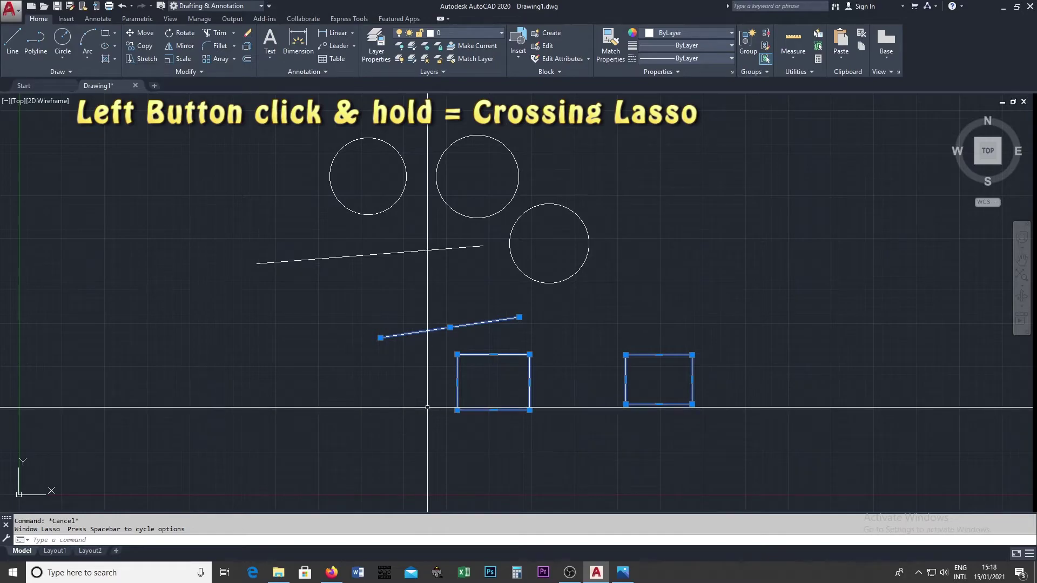
{"action": "key", "text": "Escape"}
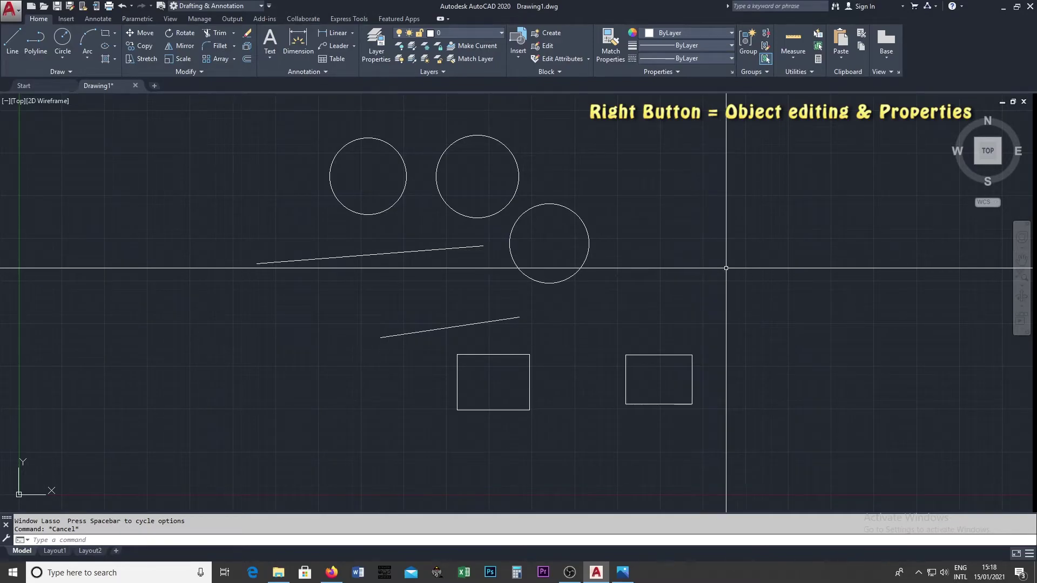
{"action": "right_click", "coordinate": [734, 193]}
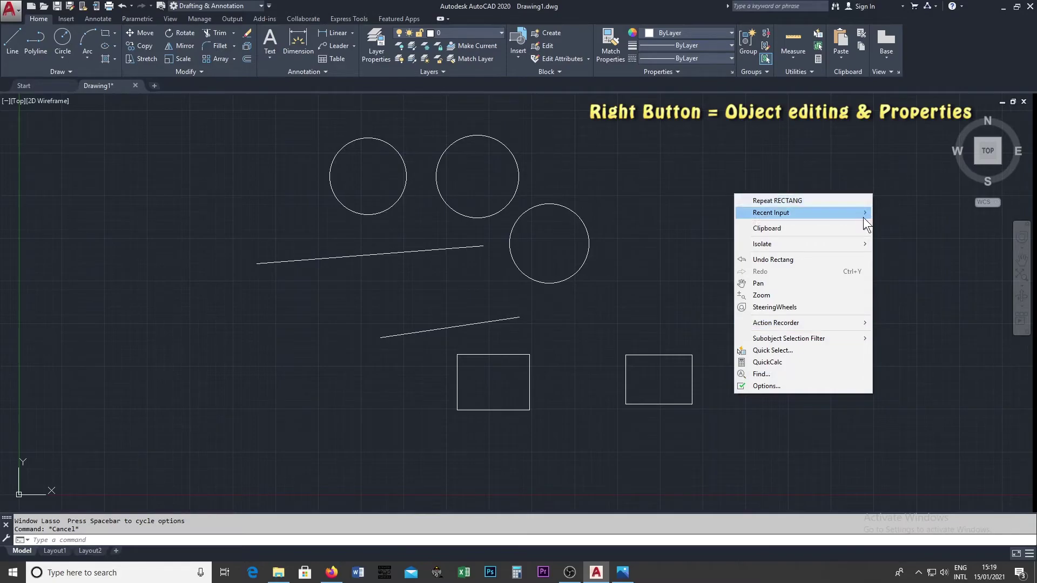
{"action": "key", "text": "Escape"}
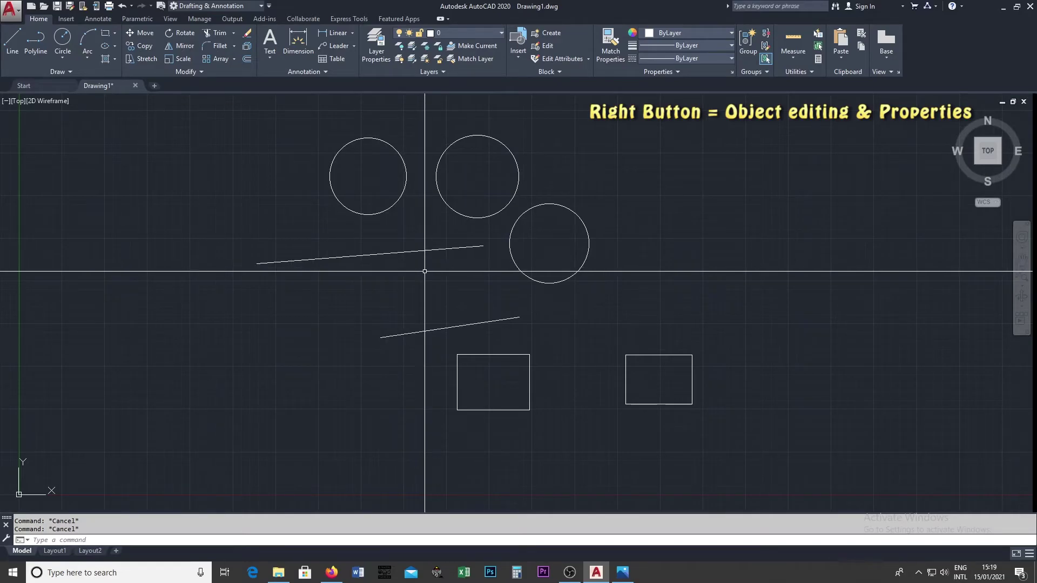
Step: Erase the upper line and undo the erasure
{"action": "left_click", "coordinate": [421, 251]}
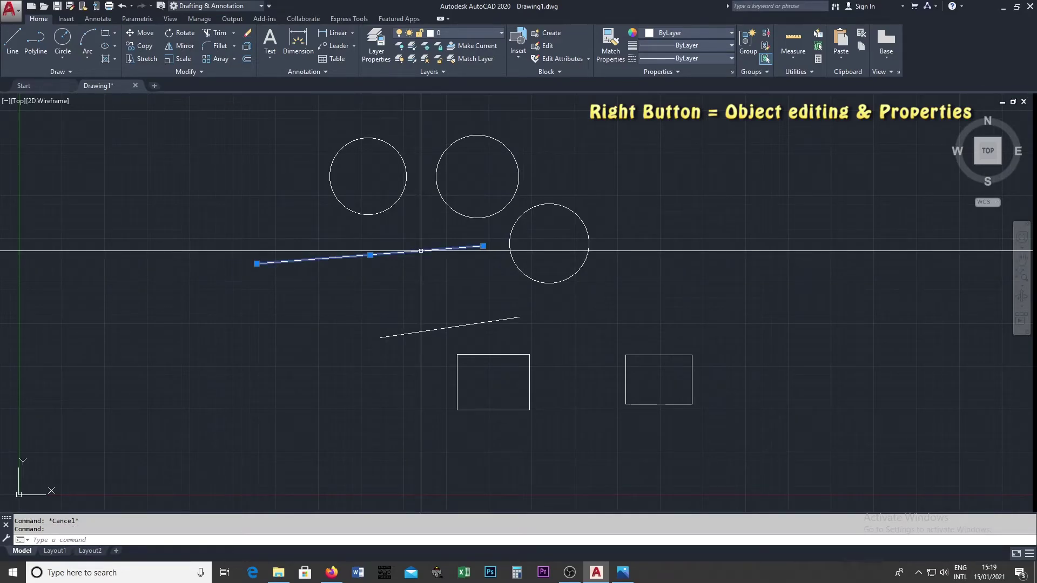
{"action": "right_click", "coordinate": [420, 251]}
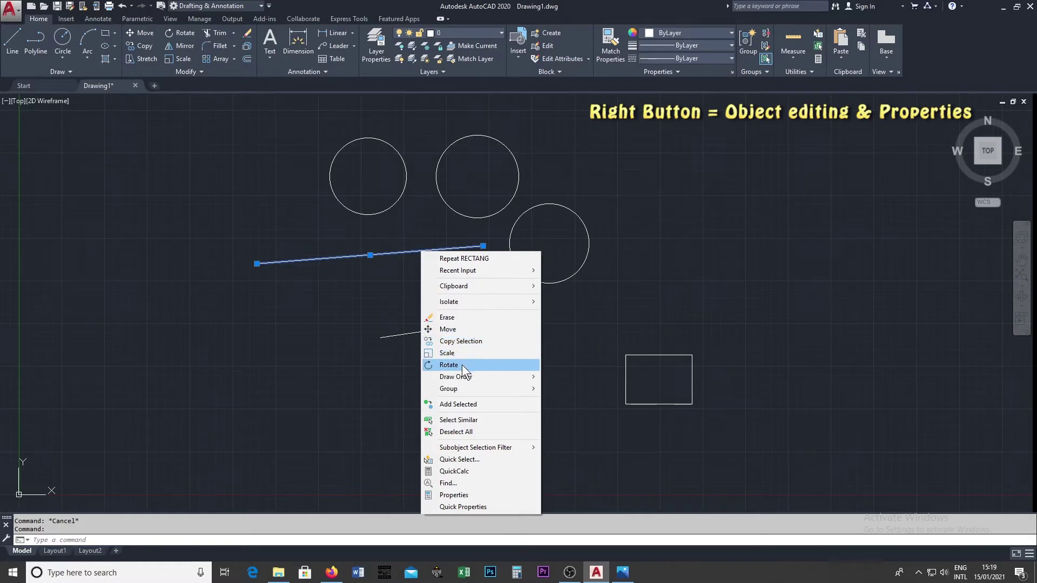
{"action": "mouse_move", "coordinate": [457, 280]}
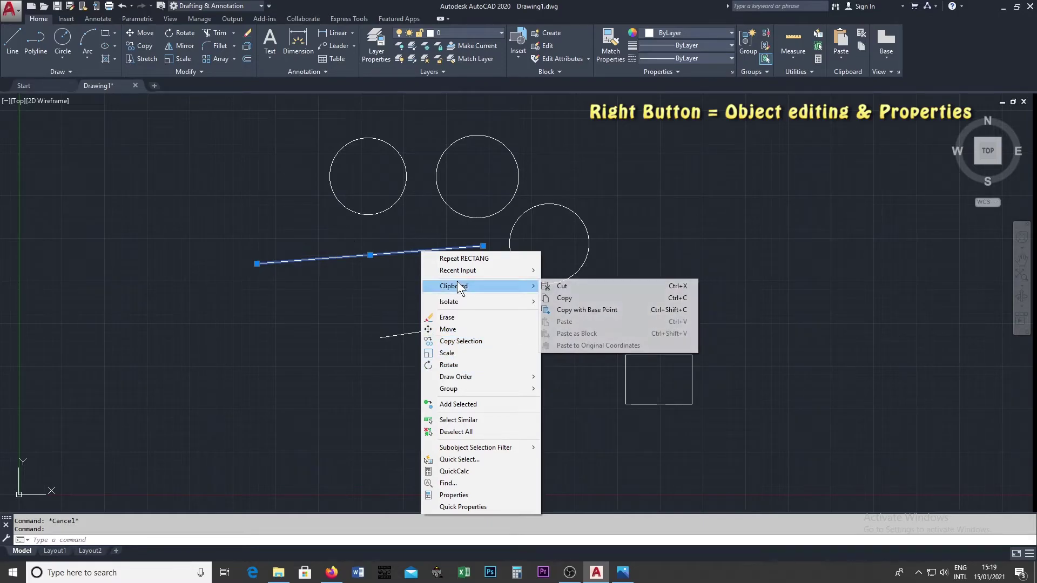
{"action": "left_click", "coordinate": [467, 319]}
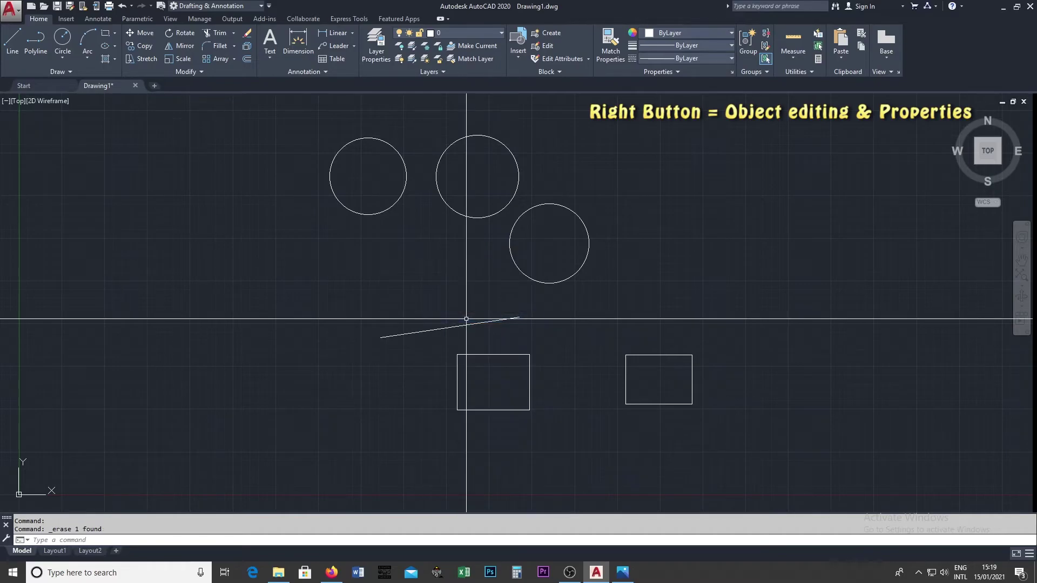
{"action": "key", "text": "ctrl+z"}
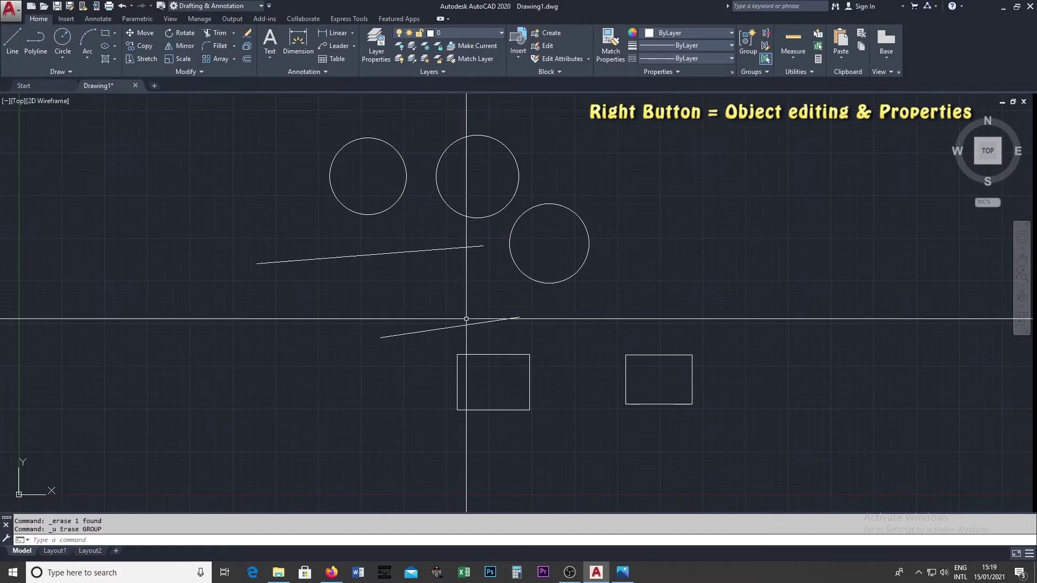
Step: Select the upper line, examine its full properties, and close the Properties palette
{"action": "left_click", "coordinate": [431, 277]}
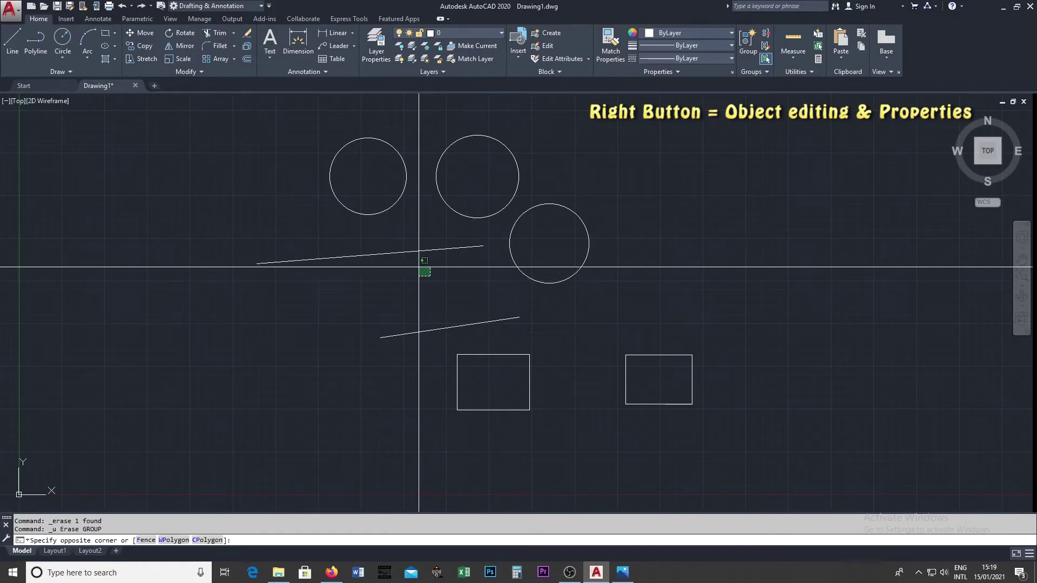
{"action": "left_click", "coordinate": [405, 249]}
{"action": "right_click", "coordinate": [404, 246]}
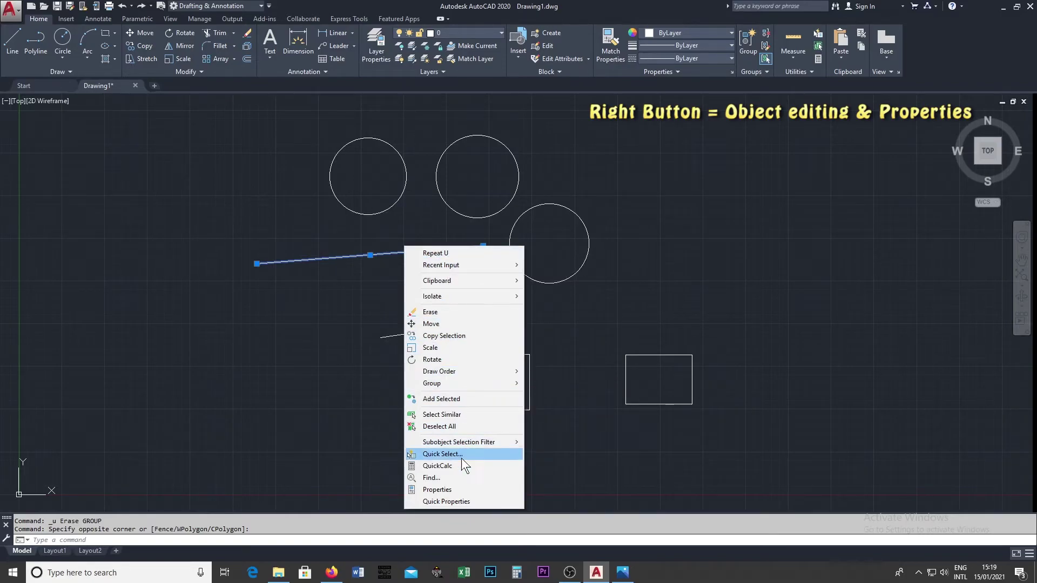
{"action": "left_click", "coordinate": [452, 490]}
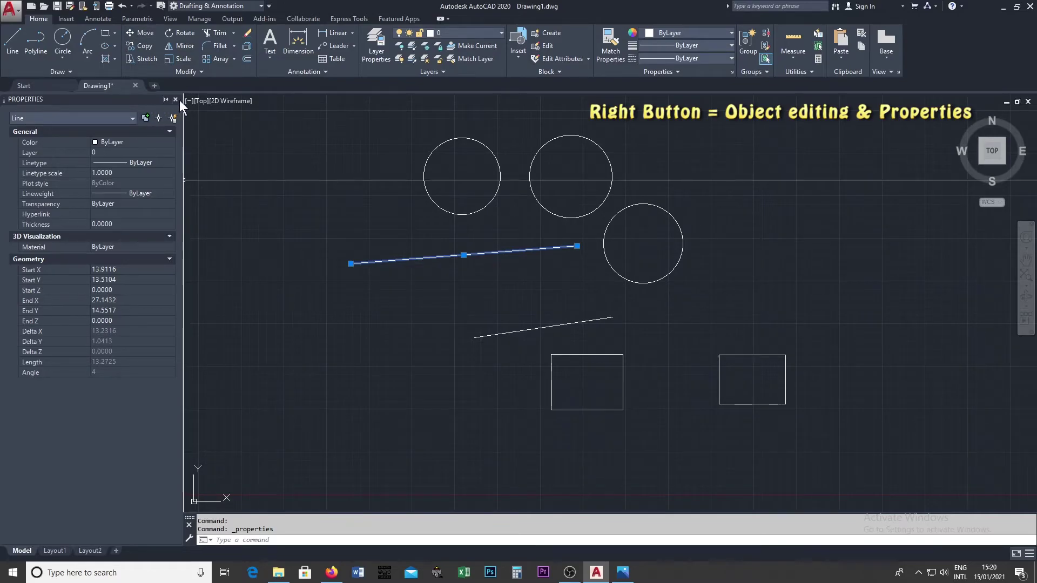
{"action": "left_click", "coordinate": [175, 99]}
Step: Show the Quick Properties of the selected upper line, and clear the selection
{"action": "right_click", "coordinate": [347, 258]}
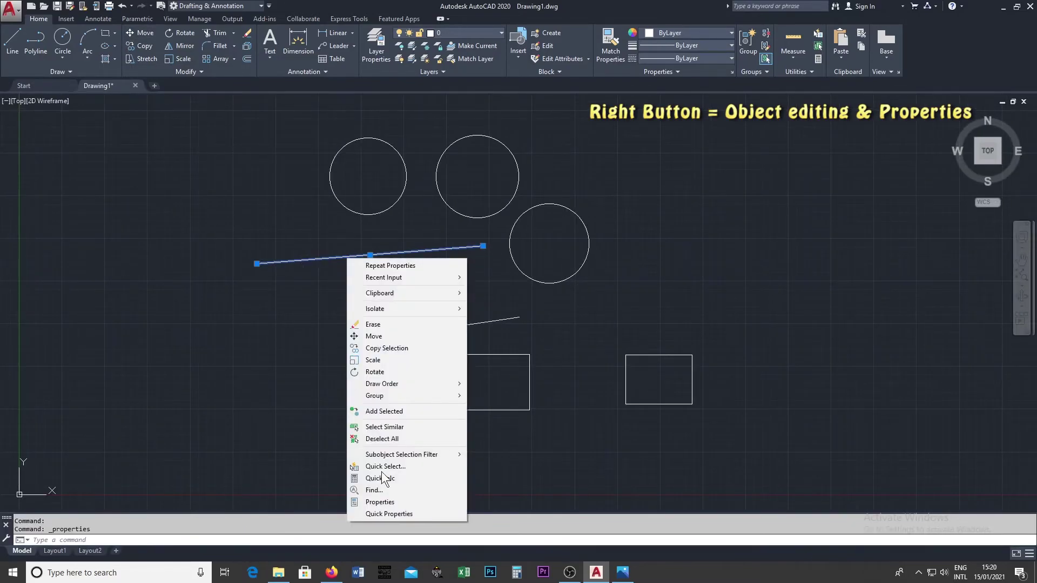
{"action": "left_click", "coordinate": [394, 514]}
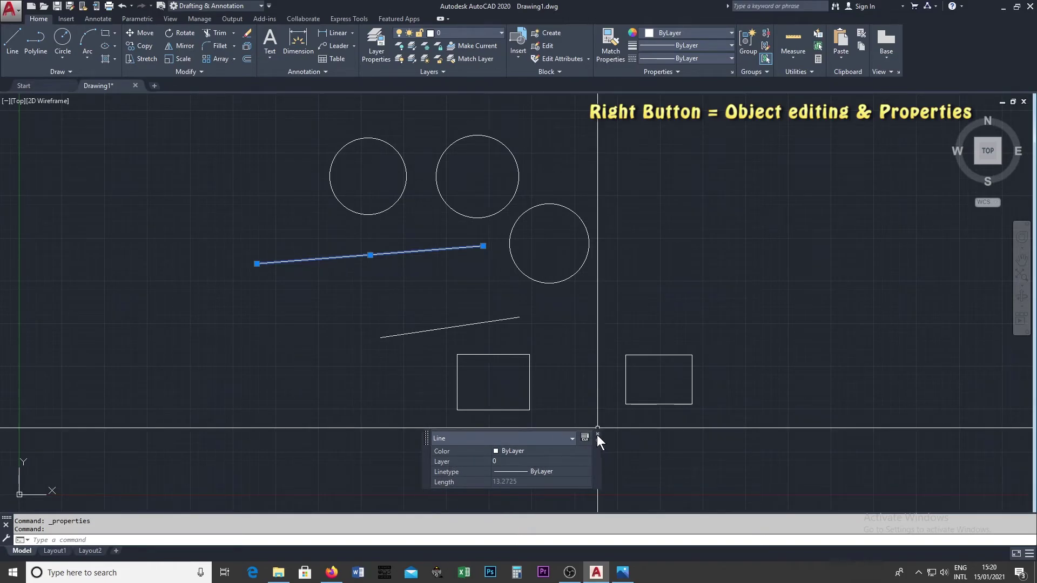
{"action": "key", "text": "Escape"}
{"action": "key", "text": "Escape"}
Step: Show the lowest circle's Quick Properties, place the palette beside the circle to examine it, and close it, clearing the selection
{"action": "left_click", "coordinate": [582, 266]}
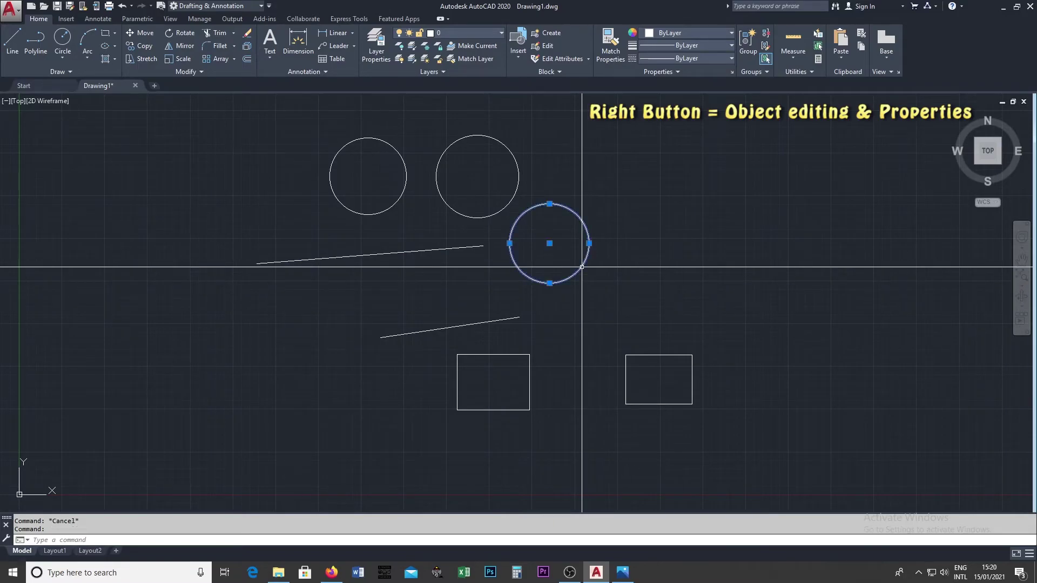
{"action": "right_click", "coordinate": [582, 267]}
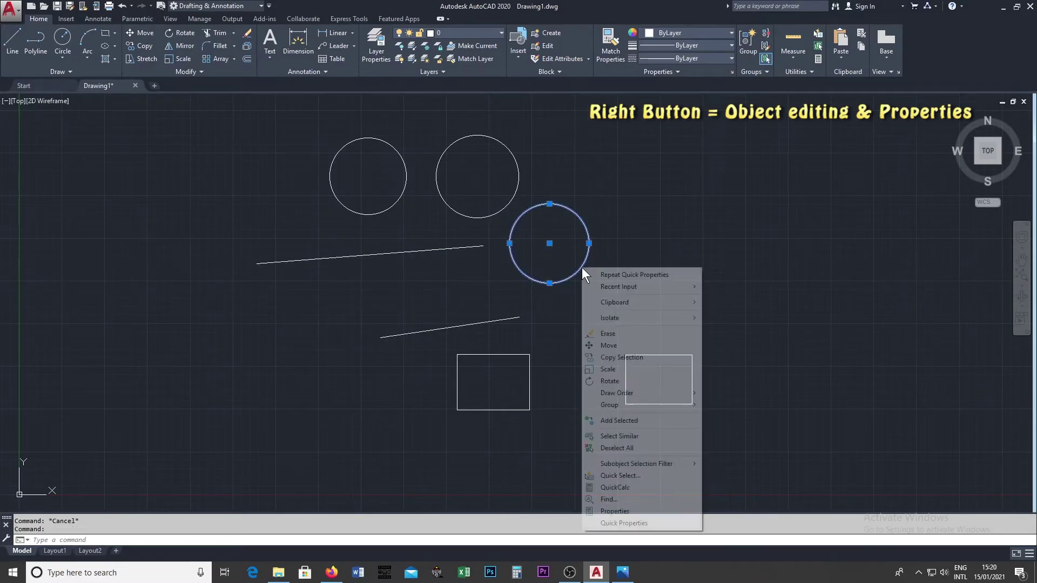
{"action": "left_click", "coordinate": [621, 523]}
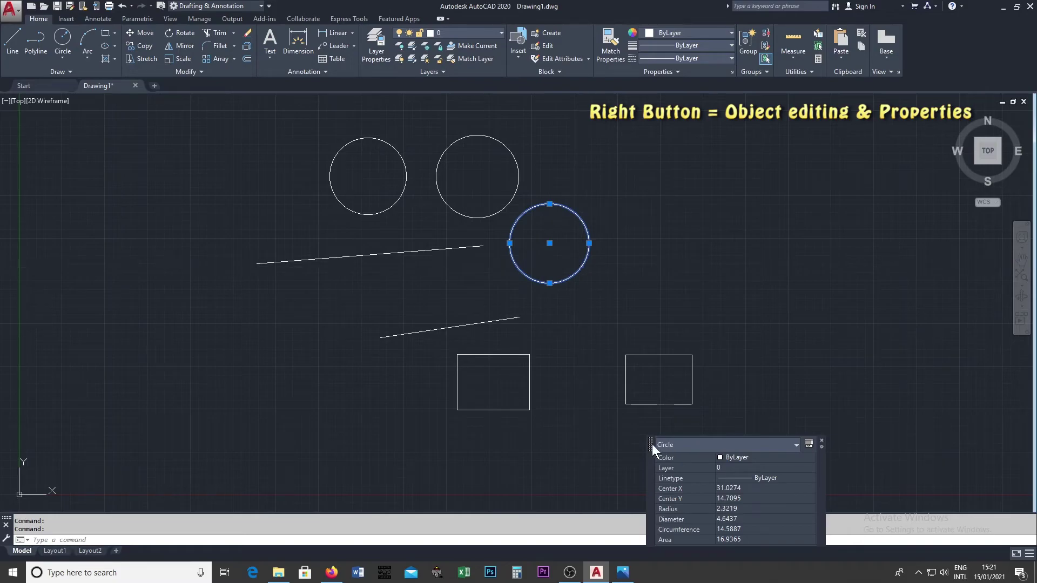
{"action": "left_click_drag", "start_coordinate": [652, 444], "coordinate": [623, 184]}
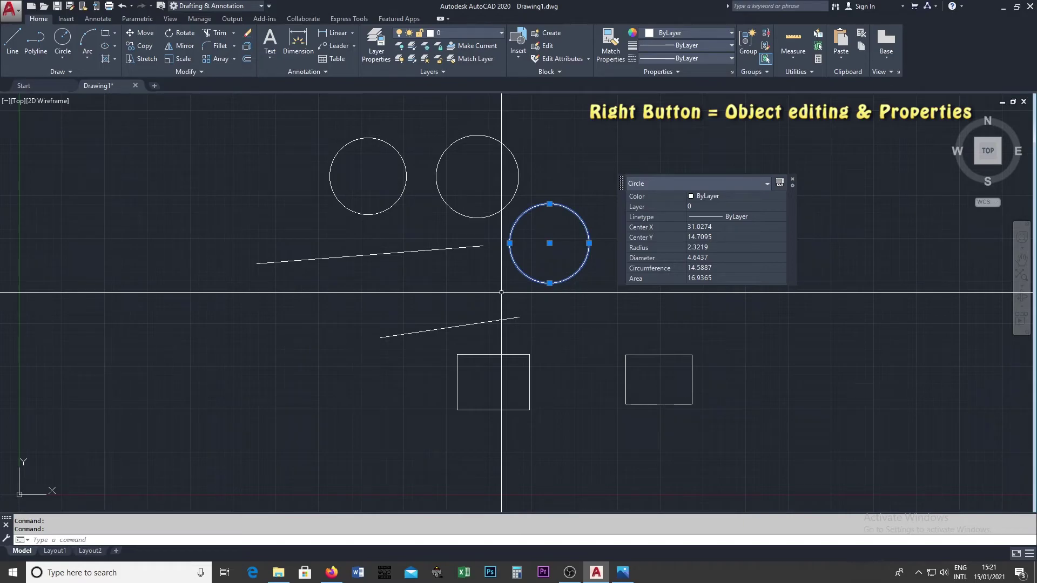
{"action": "left_click", "coordinate": [792, 180]}
{"action": "key", "text": "Escape"}
{"action": "key", "text": "Escape"}
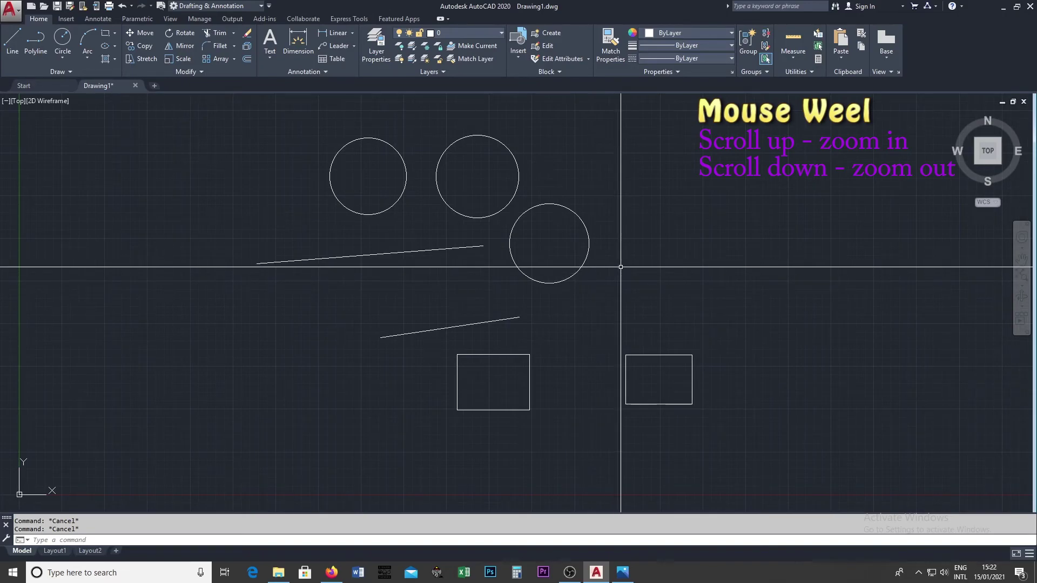
Step: Zoom far out from a point beside the lowest circle, and zoom back in until the shapes appear enlarged
{"action": "scroll", "coordinate": [620, 267], "scroll_direction": "down", "scroll_amount": 4}
{"action": "scroll", "coordinate": [620, 267], "scroll_direction": "down", "scroll_amount": 2}
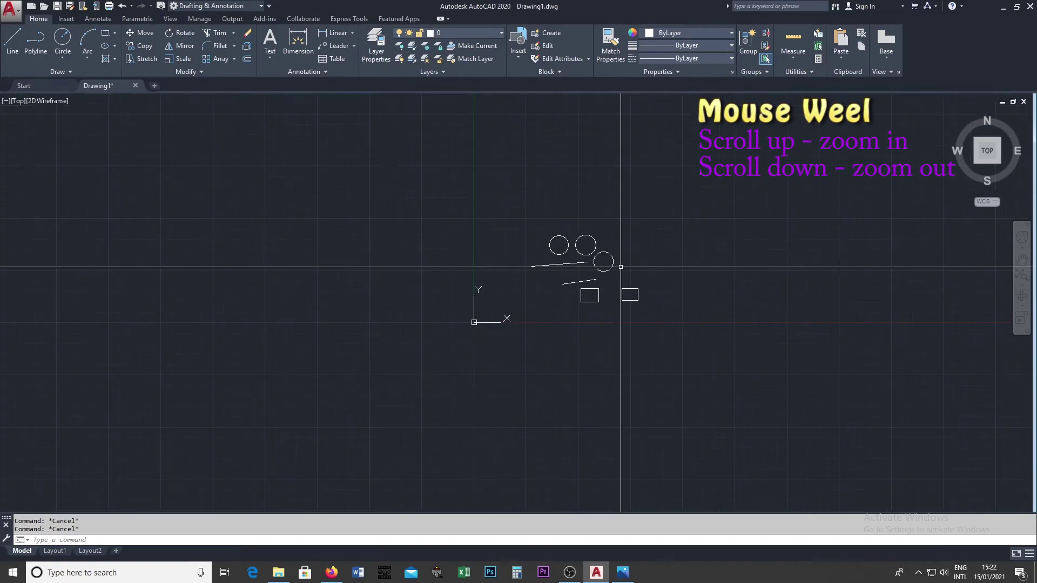
{"action": "scroll", "coordinate": [621, 266], "scroll_direction": "down", "scroll_amount": 3}
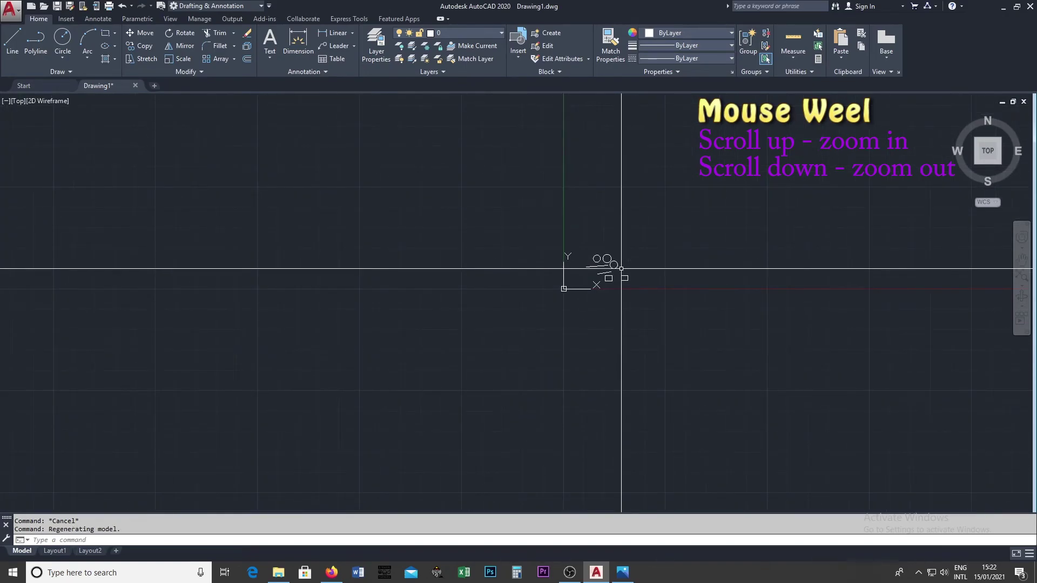
{"action": "scroll", "coordinate": [621, 269], "scroll_direction": "down", "scroll_amount": 2}
{"action": "scroll", "coordinate": [621, 268], "scroll_direction": "down", "scroll_amount": 2}
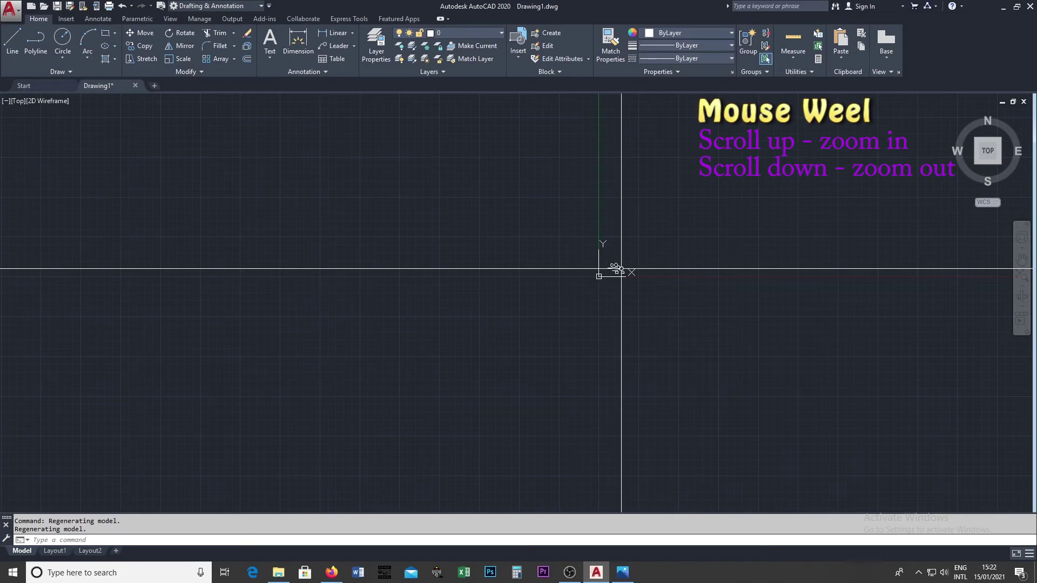
{"action": "scroll", "coordinate": [621, 269], "scroll_direction": "up", "scroll_amount": 5}
{"action": "scroll", "coordinate": [621, 268], "scroll_direction": "up", "scroll_amount": 4}
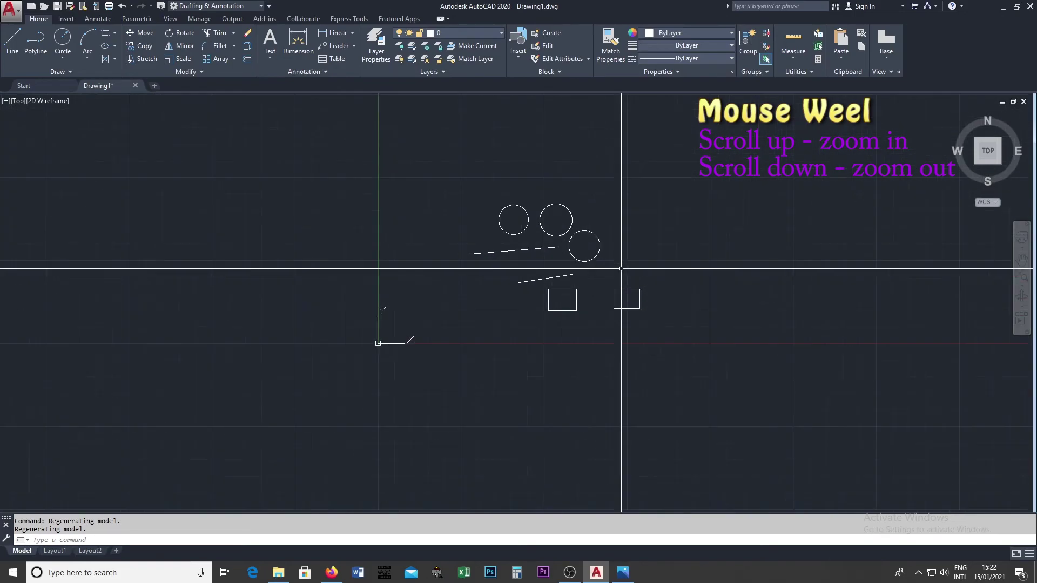
{"action": "scroll", "coordinate": [620, 267], "scroll_direction": "up", "scroll_amount": 3}
{"action": "scroll", "coordinate": [619, 267], "scroll_direction": "up", "scroll_amount": 6}
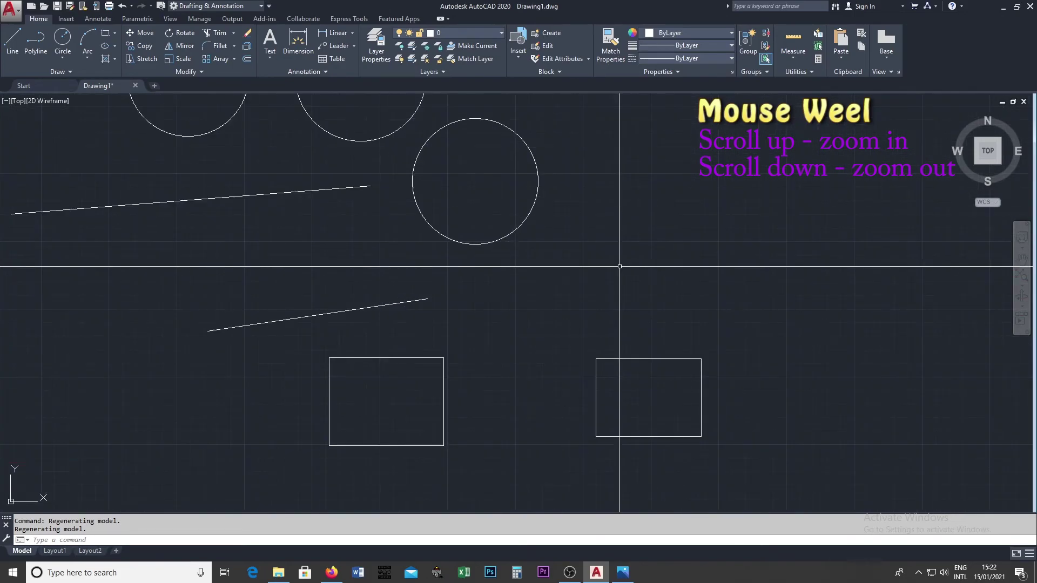
Step: Zoom out until the whole drawing is tiny, and zoom back in around the upper line
{"action": "scroll", "coordinate": [826, 486], "scroll_direction": "down", "scroll_amount": 12}
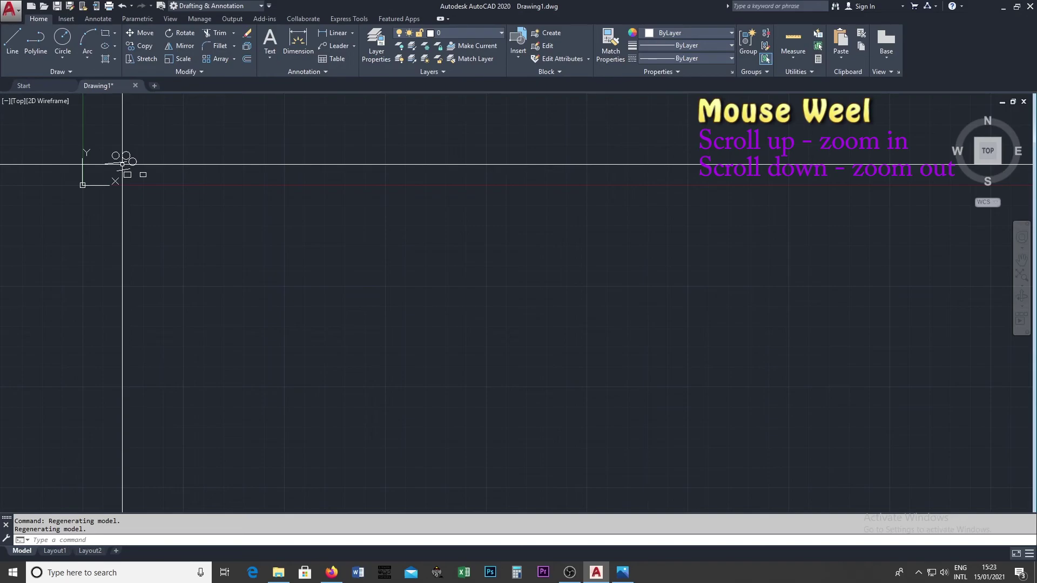
{"action": "scroll", "coordinate": [122, 164], "scroll_direction": "down", "scroll_amount": 2}
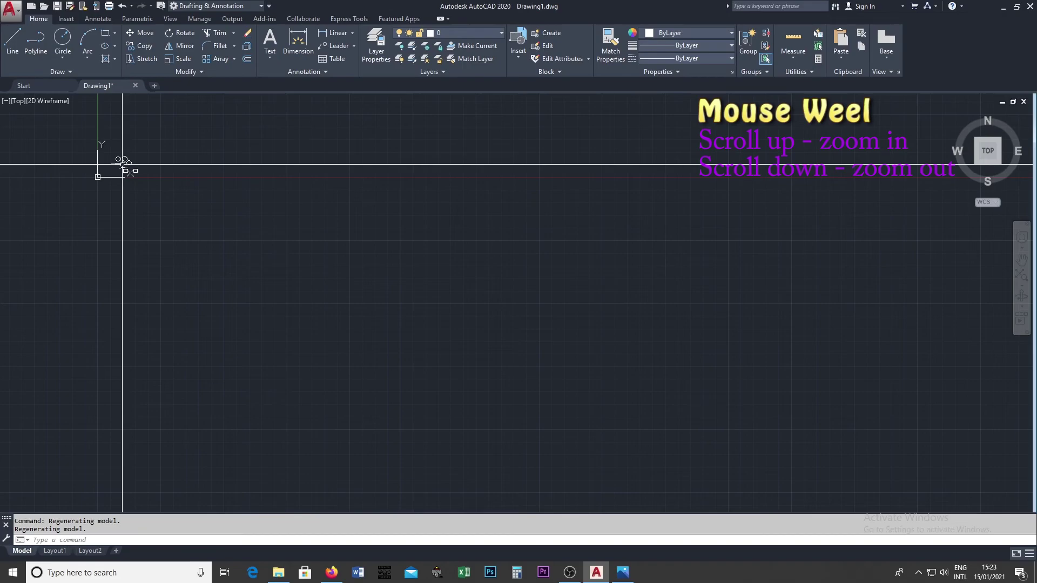
{"action": "scroll", "coordinate": [123, 163], "scroll_direction": "up", "scroll_amount": 2}
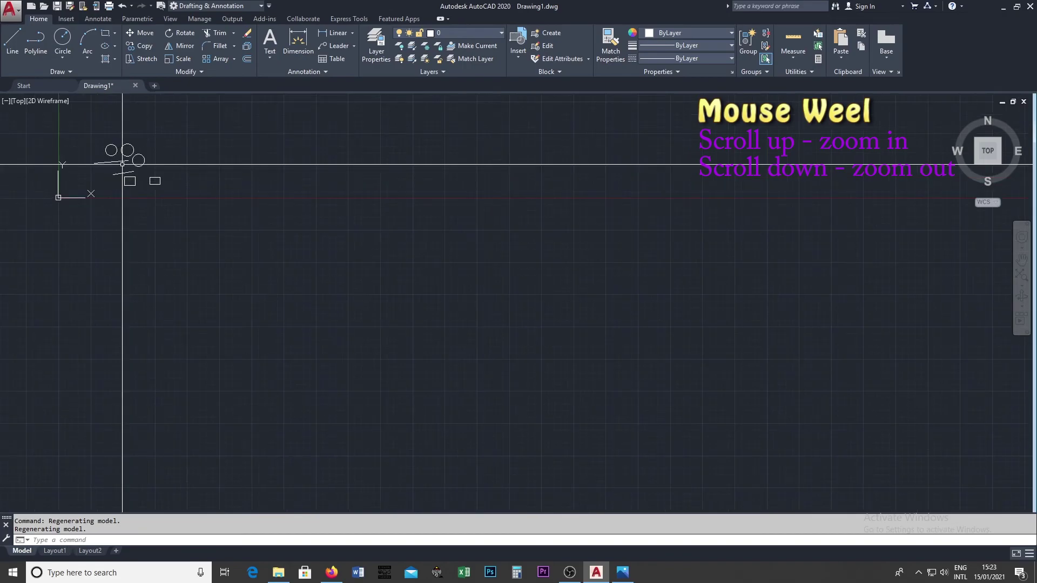
{"action": "scroll", "coordinate": [123, 163], "scroll_direction": "up", "scroll_amount": 4}
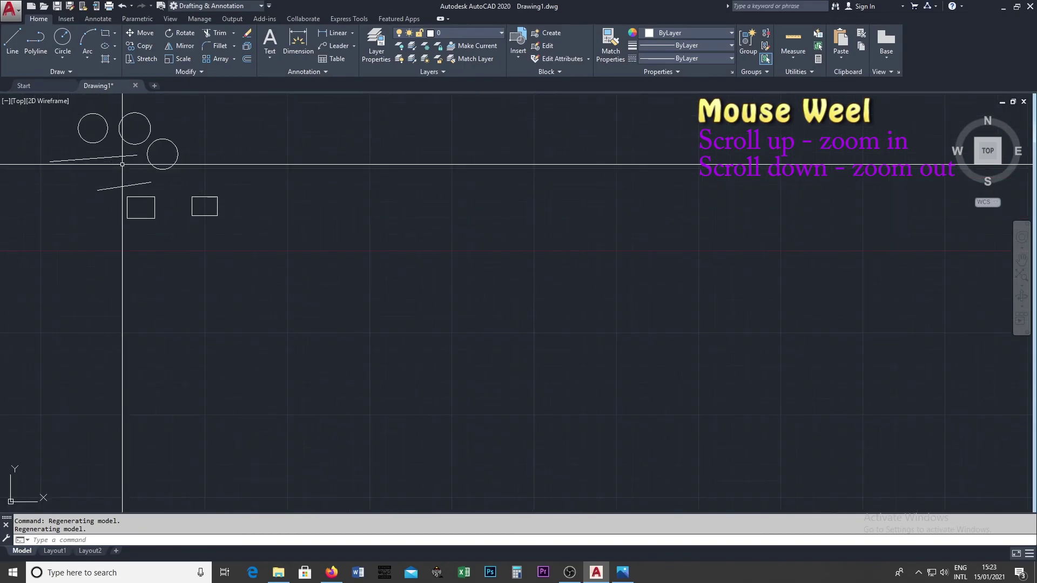
{"action": "scroll", "coordinate": [123, 163], "scroll_direction": "up", "scroll_amount": 2}
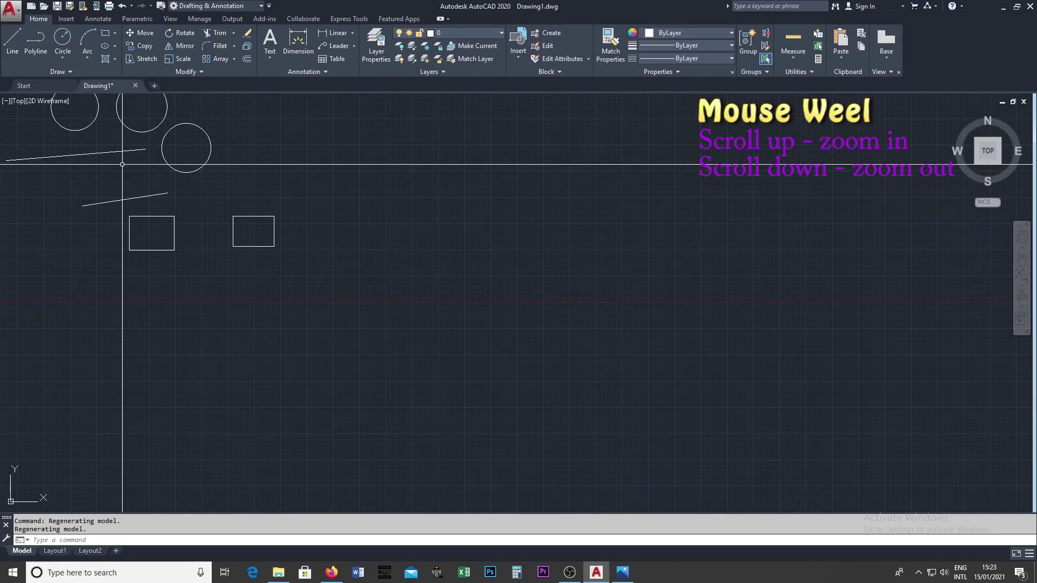
Step: Zoom out around the upper line and pan the small drawing toward the middle of the view
{"action": "scroll", "coordinate": [123, 164], "scroll_direction": "down", "scroll_amount": 8}
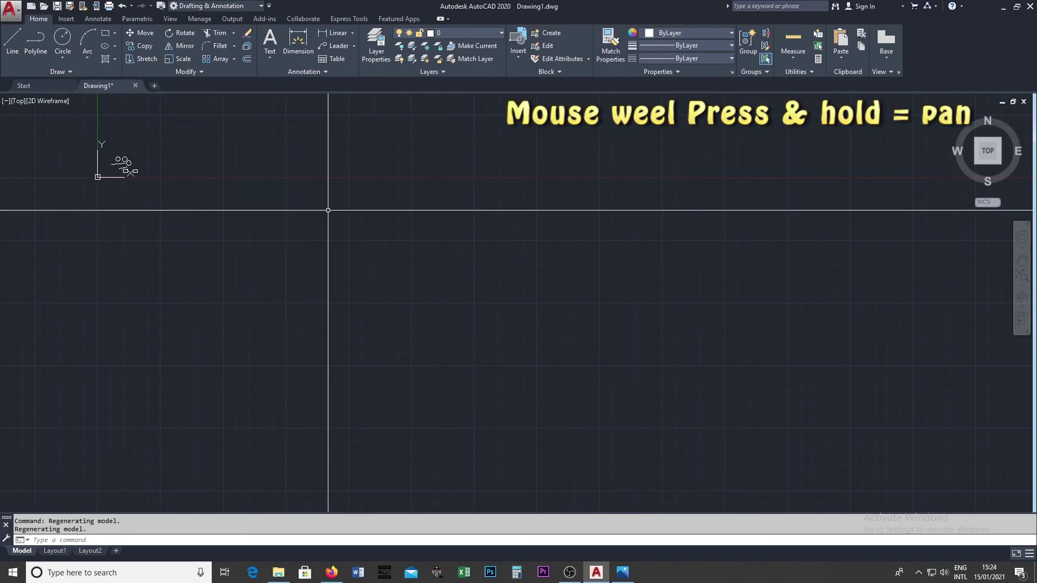
{"action": "middle_click_drag", "start_coordinate": [328, 210], "coordinate": [328, 210]}
{"action": "mouse_move", "coordinate": [328, 210]}
{"action": "middle_mouse_down"}
{"action": "mouse_move", "coordinate": [481, 236]}
{"action": "mouse_move", "coordinate": [722, 248]}
{"action": "mouse_move", "coordinate": [366, 368]}
{"action": "mouse_move", "coordinate": [258, 292]}
{"action": "mouse_move", "coordinate": [283, 246]}
{"action": "mouse_move", "coordinate": [342, 200]}
{"action": "mouse_move", "coordinate": [601, 194]}
{"action": "mouse_move", "coordinate": [555, 220]}
{"action": "mouse_move", "coordinate": [650, 199]}
{"action": "mouse_move", "coordinate": [745, 208]}
{"action": "mouse_move", "coordinate": [507, 463]}
{"action": "mouse_move", "coordinate": [419, 290]}
{"action": "mouse_move", "coordinate": [436, 226]}
{"action": "mouse_move", "coordinate": [686, 190]}
{"action": "mouse_move", "coordinate": [731, 171]}
{"action": "mouse_move", "coordinate": [713, 389]}
{"action": "middle_mouse_up"}
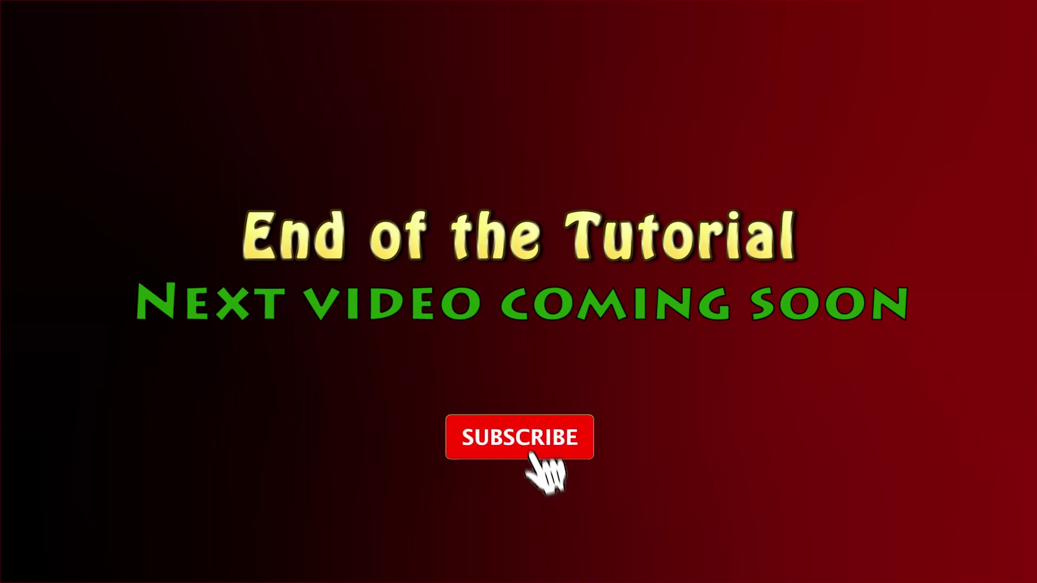